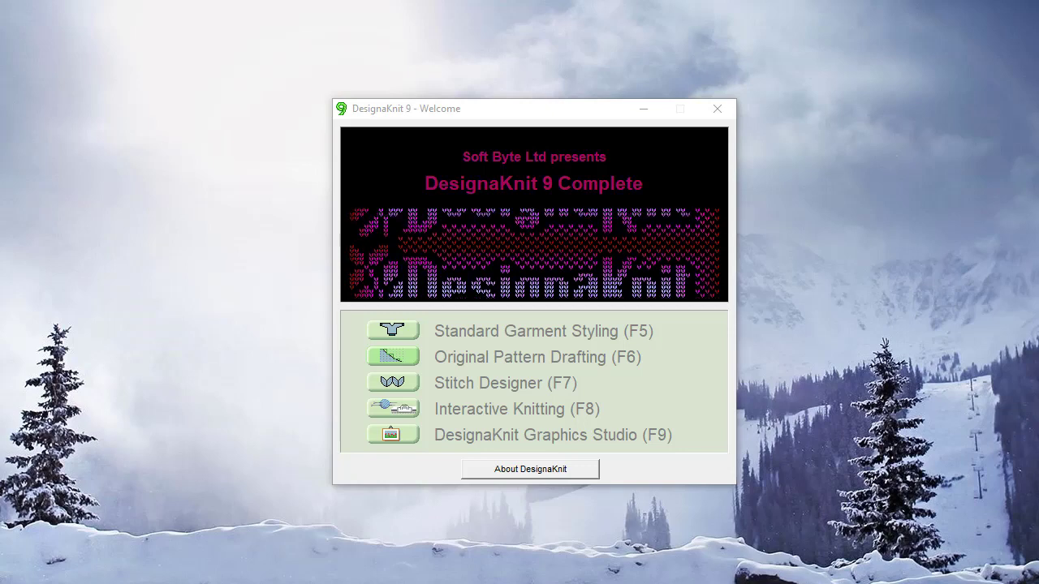
Open the Original Pattern Drafting module (F6) from the DesignaKnit welcome window
{"action": "left_click", "coordinate": [396, 358]}
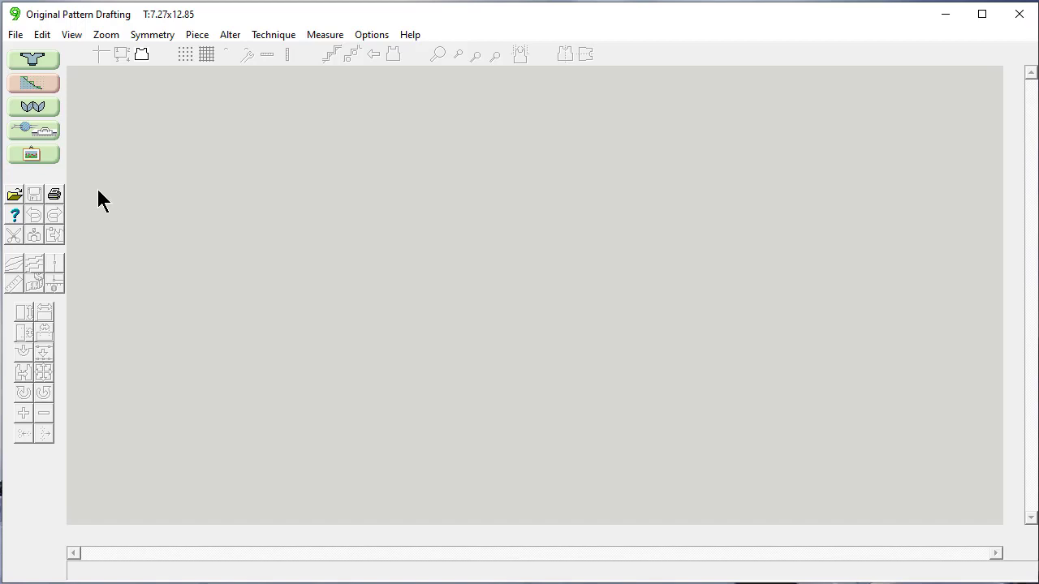
Open the shape file my husband 1.shp
{"action": "left_click", "coordinate": [17, 197]}
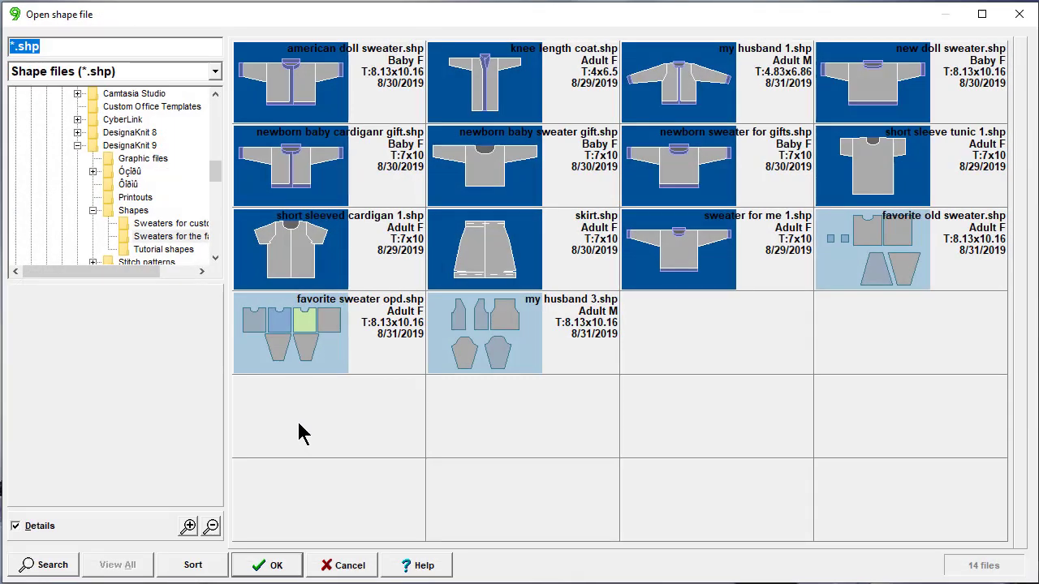
{"action": "left_click", "coordinate": [684, 89]}
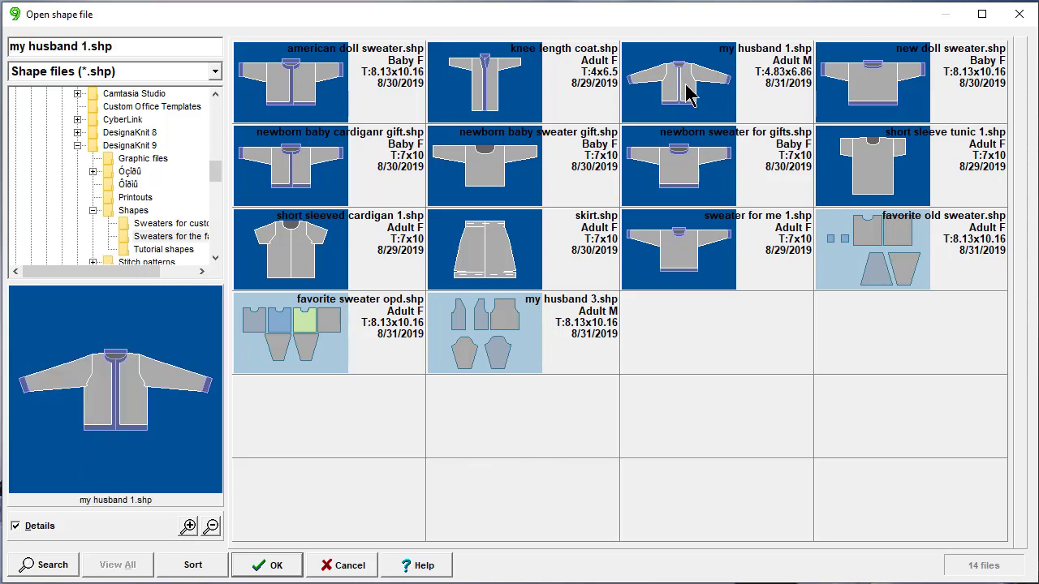
{"action": "left_click", "coordinate": [268, 568]}
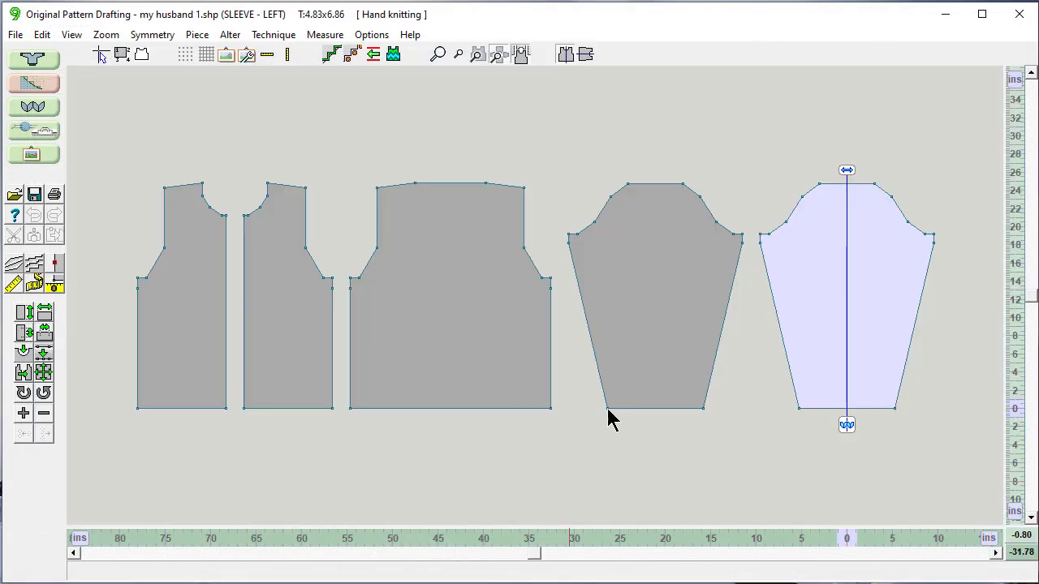
Select the back and front pieces in turn, ending with the left front selected
{"action": "left_click", "coordinate": [661, 315]}
{"action": "left_click", "coordinate": [451, 328]}
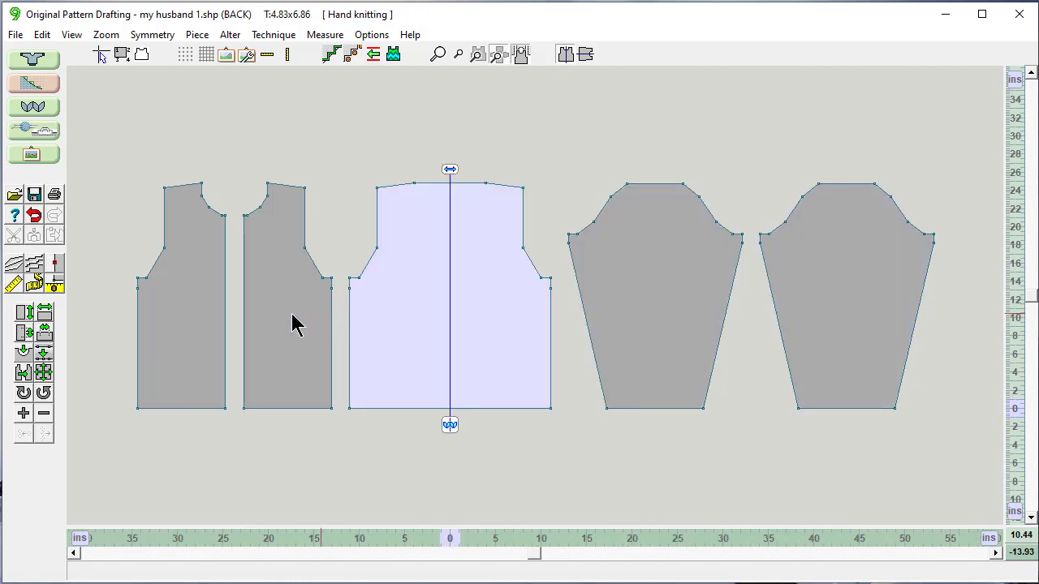
{"action": "left_click", "coordinate": [288, 325]}
{"action": "left_click", "coordinate": [183, 328]}
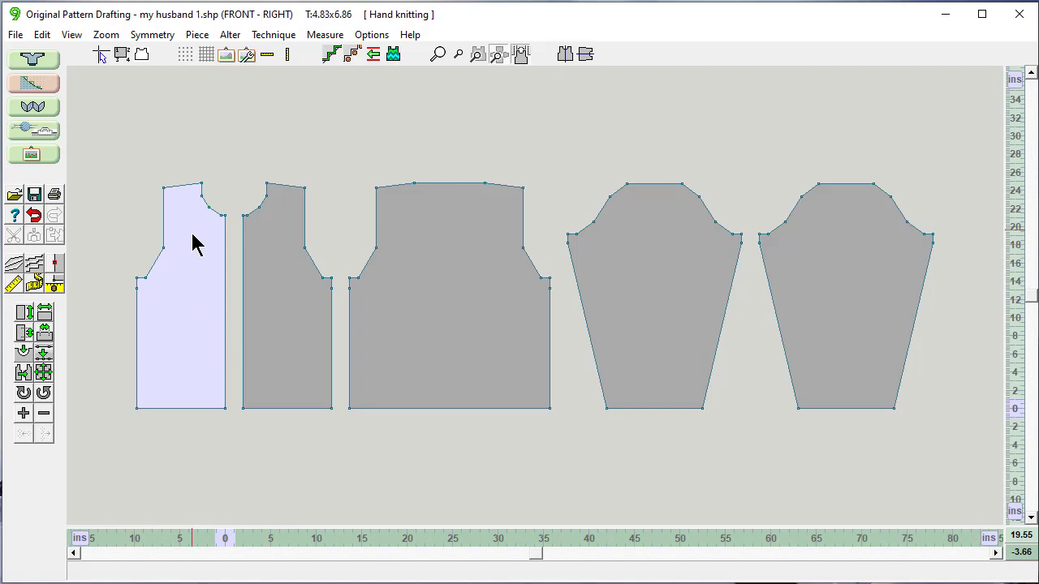
{"action": "left_click", "coordinate": [282, 297]}
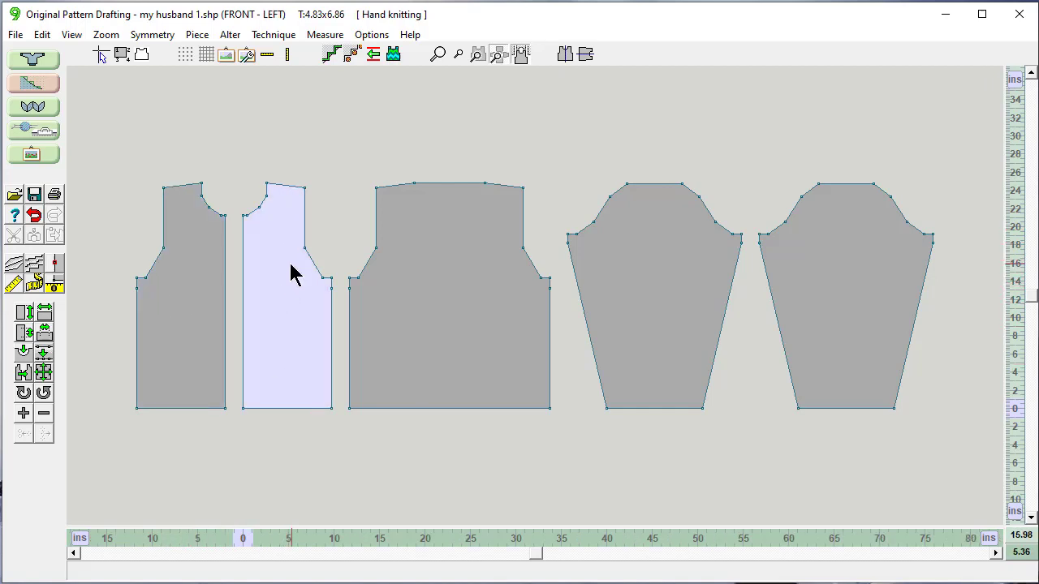
Centre the left front, show point numbers, and add two points on its armhole edge
{"action": "left_click", "coordinate": [477, 55]}
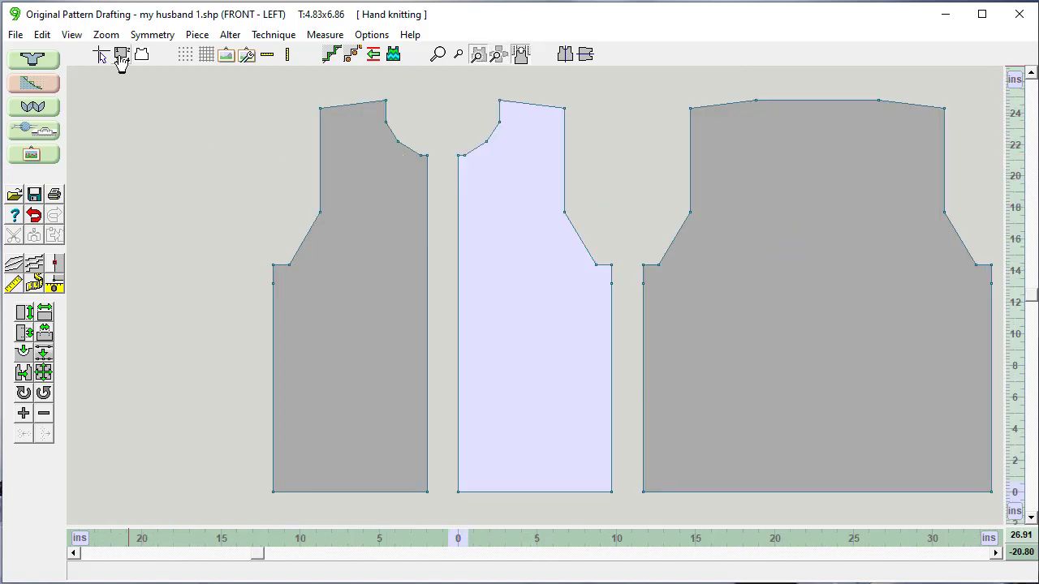
{"action": "left_click", "coordinate": [121, 56]}
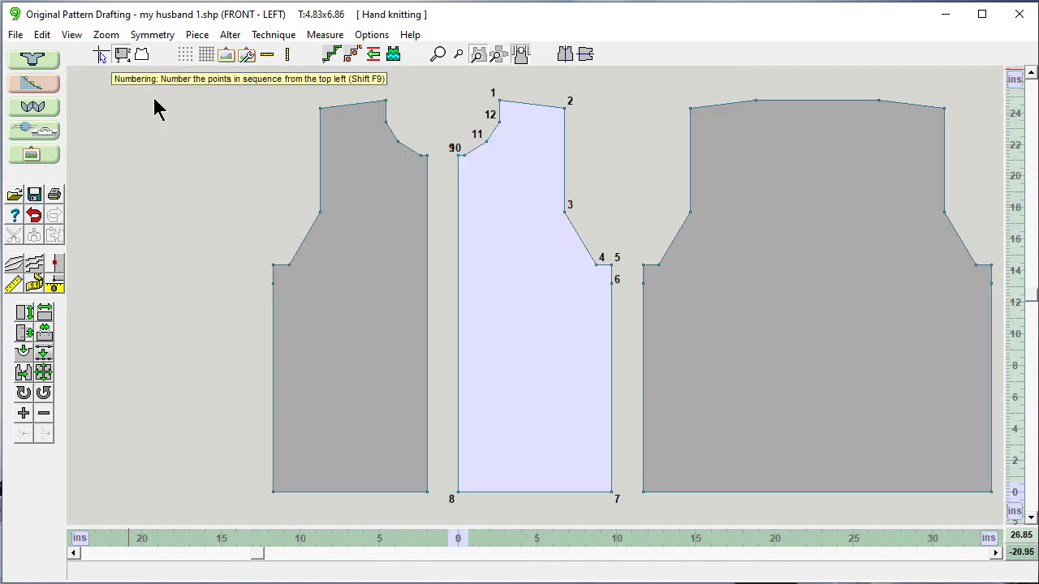
{"action": "left_click", "coordinate": [24, 414]}
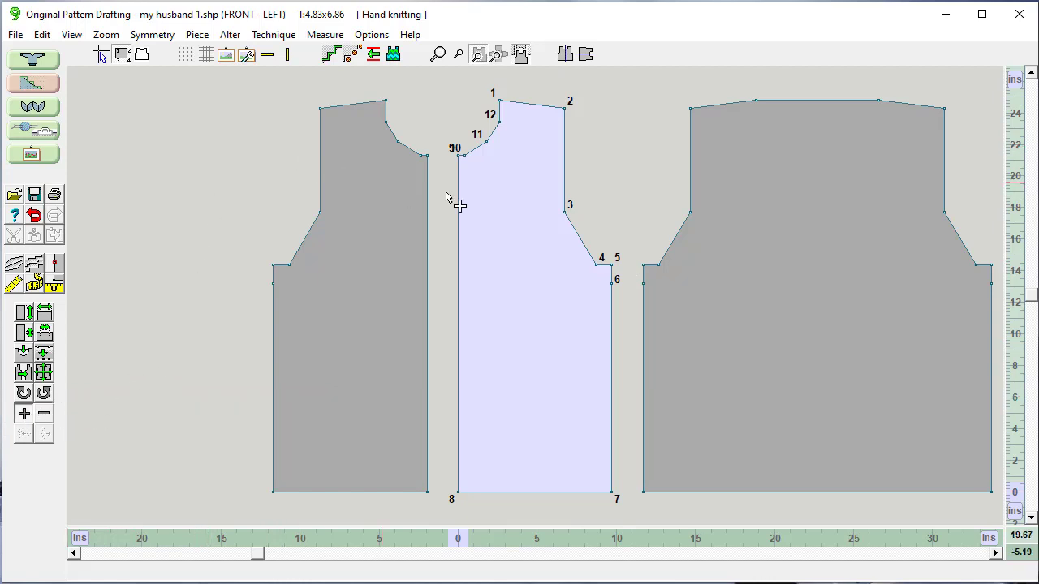
{"action": "left_click", "coordinate": [573, 232]}
{"action": "left_click", "coordinate": [586, 251]}
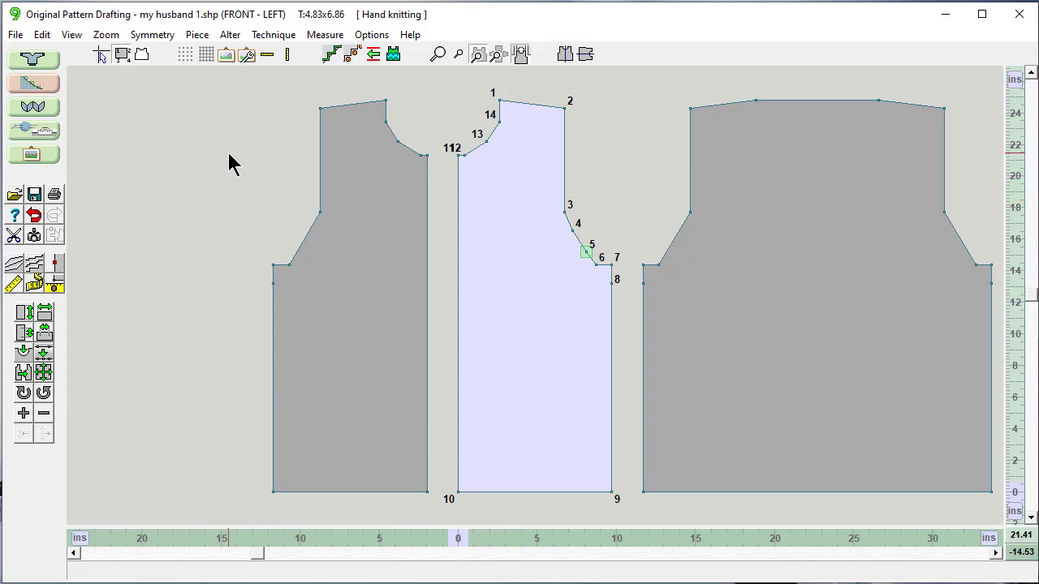
Drag armhole point 3 slightly upward to round the armhole curve
{"action": "left_click", "coordinate": [599, 272]}
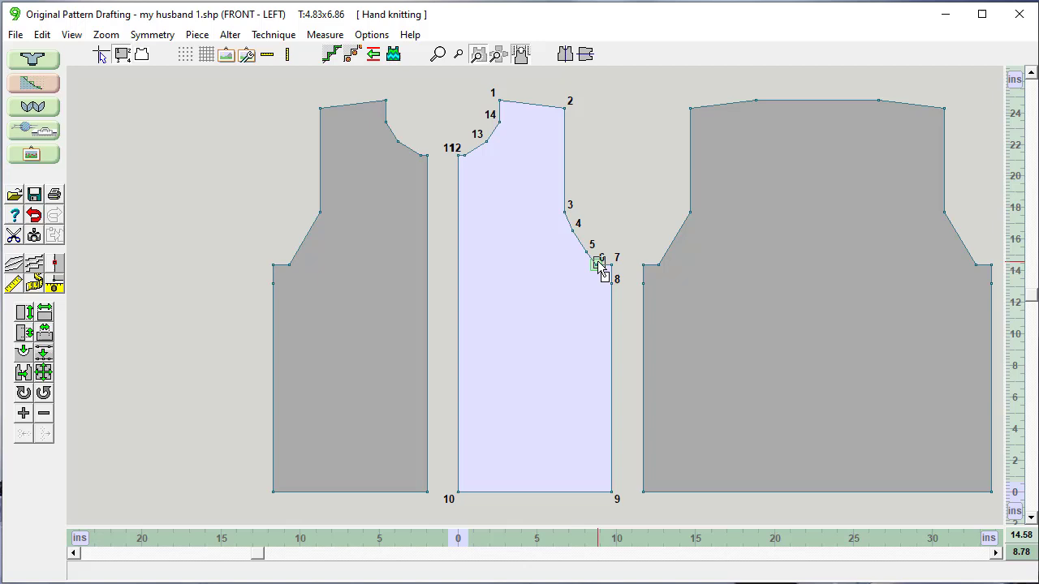
{"action": "left_click", "coordinate": [565, 213]}
{"action": "left_click_drag", "start_coordinate": [566, 211], "coordinate": [566, 203]}
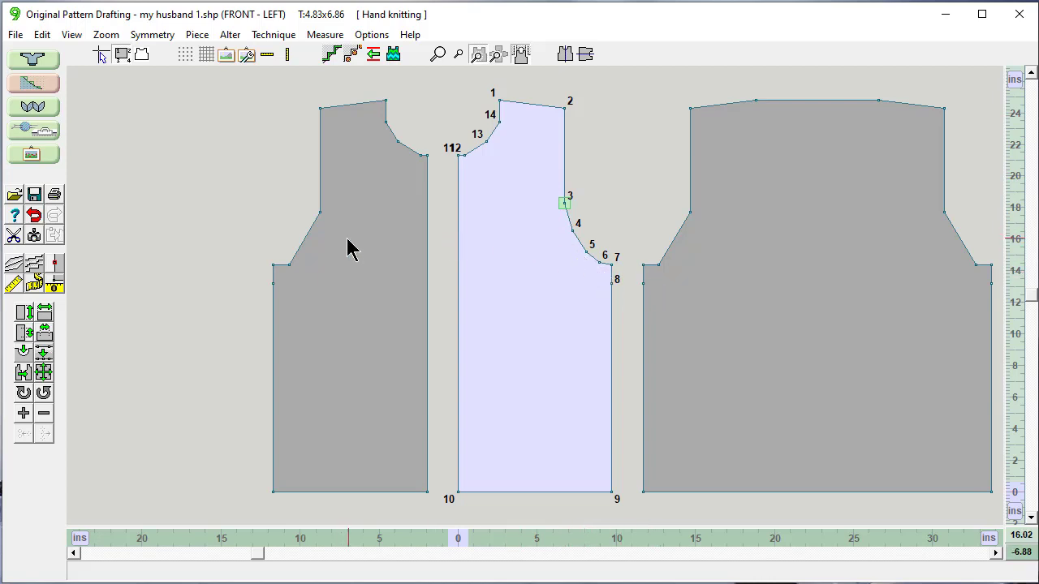
{"action": "left_click", "coordinate": [234, 194]}
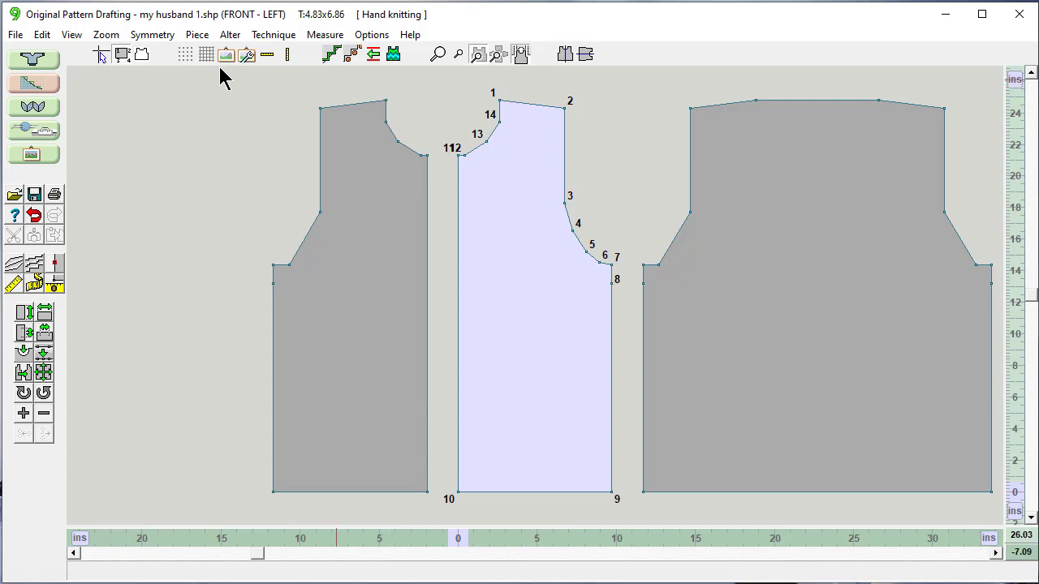
Hide point numbers and measure the armhole edge from shoulder corner to underarm: 11.3 inches
{"action": "left_click", "coordinate": [121, 56]}
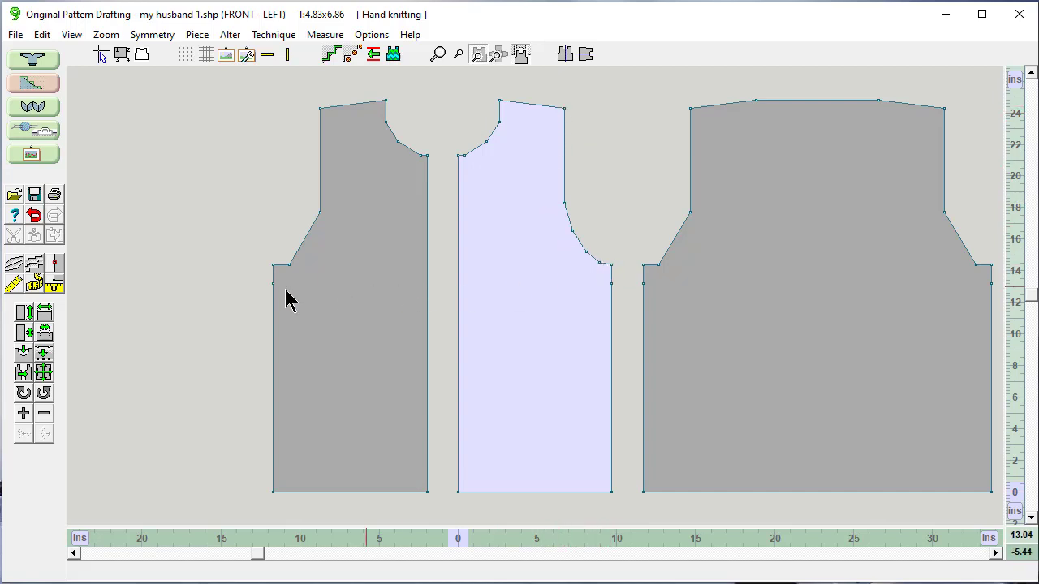
{"action": "left_click", "coordinate": [35, 284]}
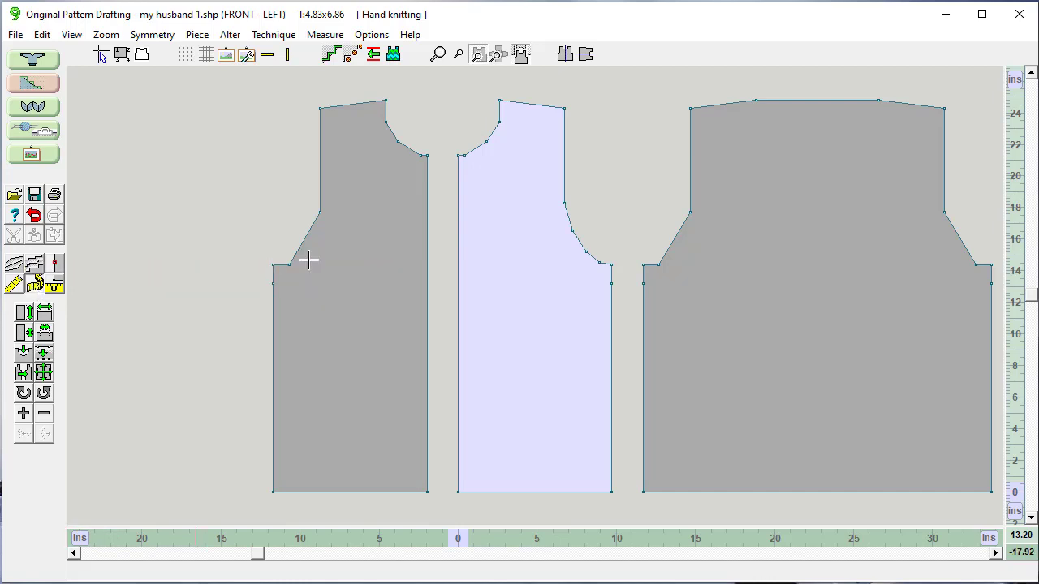
{"action": "left_click", "coordinate": [563, 106]}
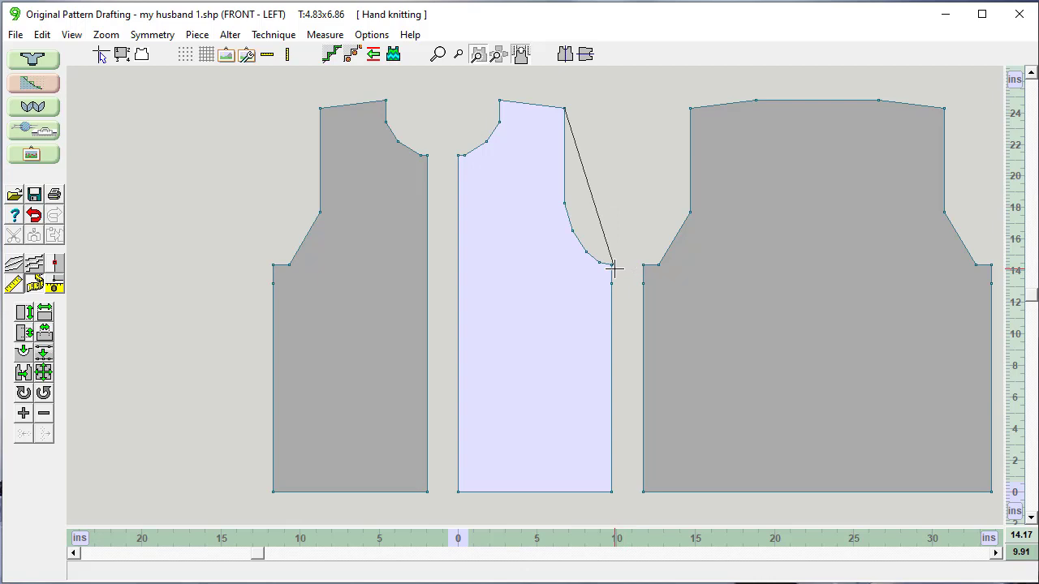
{"action": "left_click", "coordinate": [614, 269]}
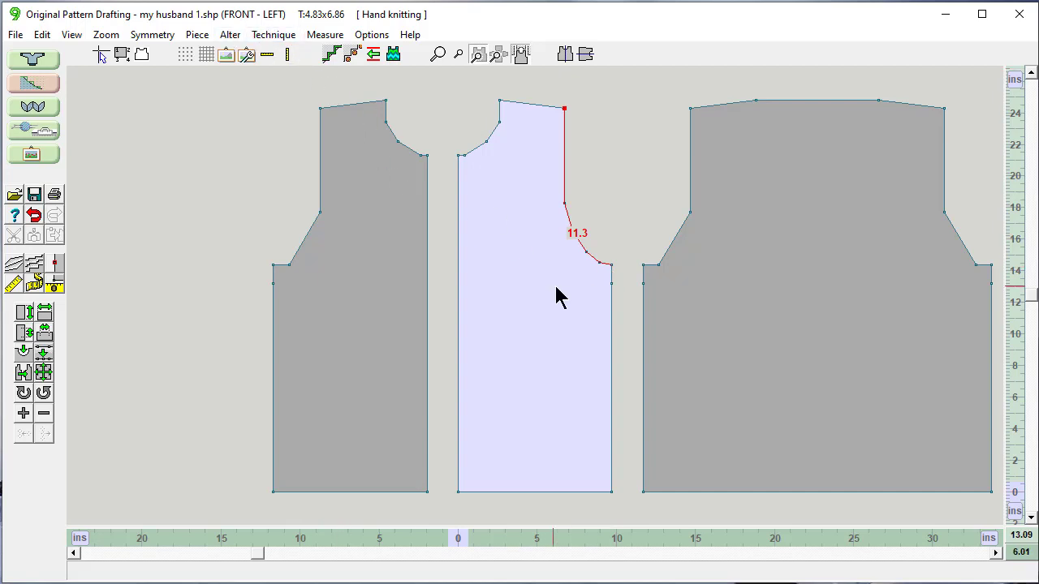
Set the tension to 7 stitches and 10 rows per inch in Tensions + Notes
{"action": "left_click", "coordinate": [369, 35]}
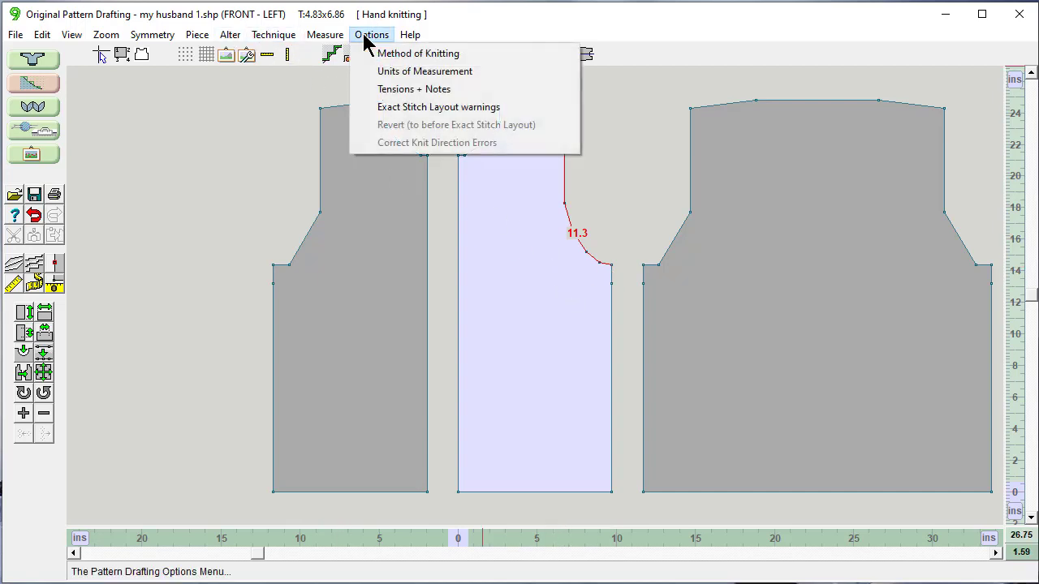
{"action": "left_click", "coordinate": [385, 91]}
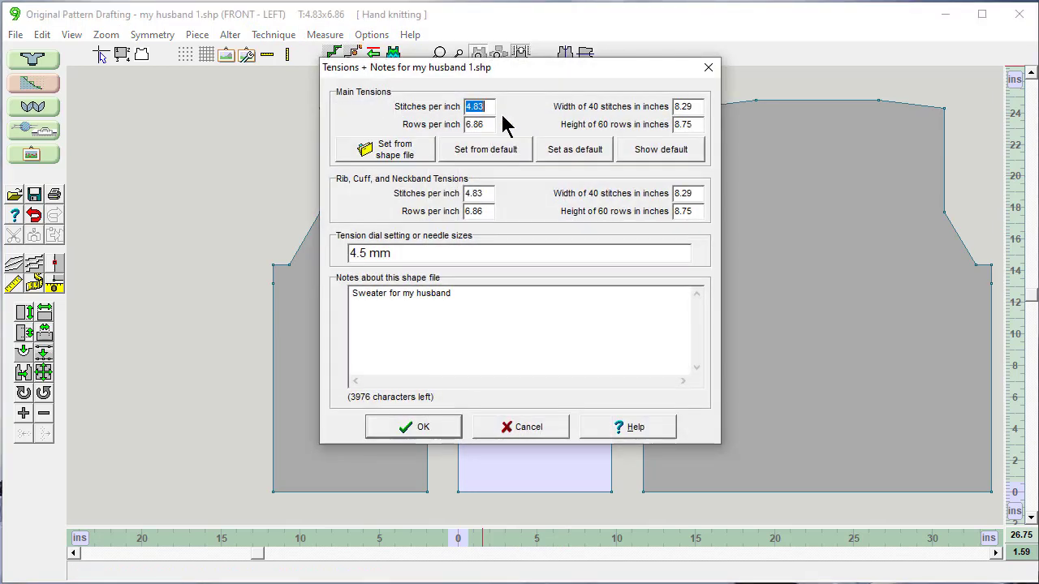
{"action": "type", "text": "7"}
{"action": "key", "text": "Tab"}
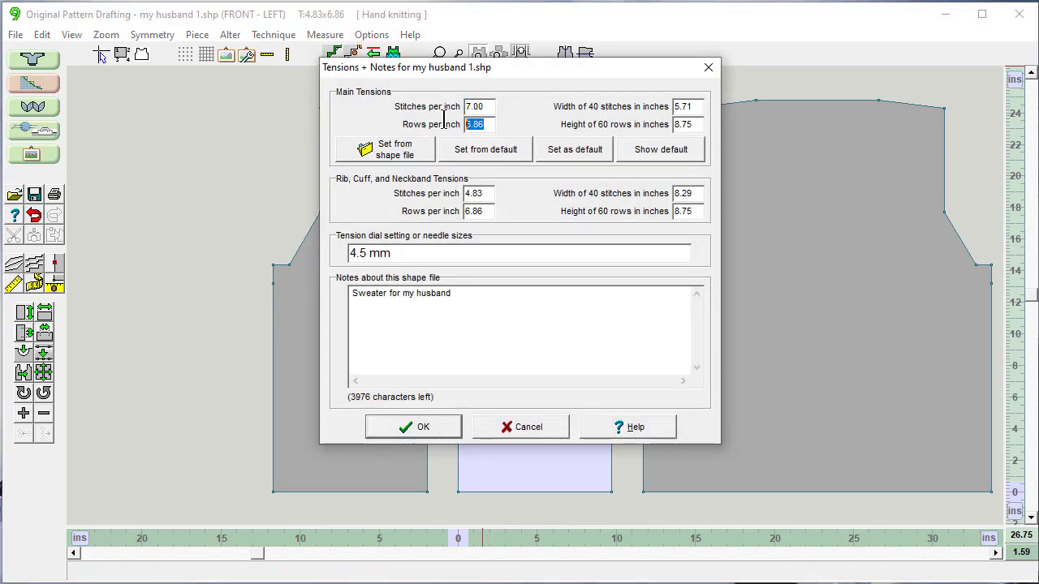
{"action": "left_click", "coordinate": [423, 427]}
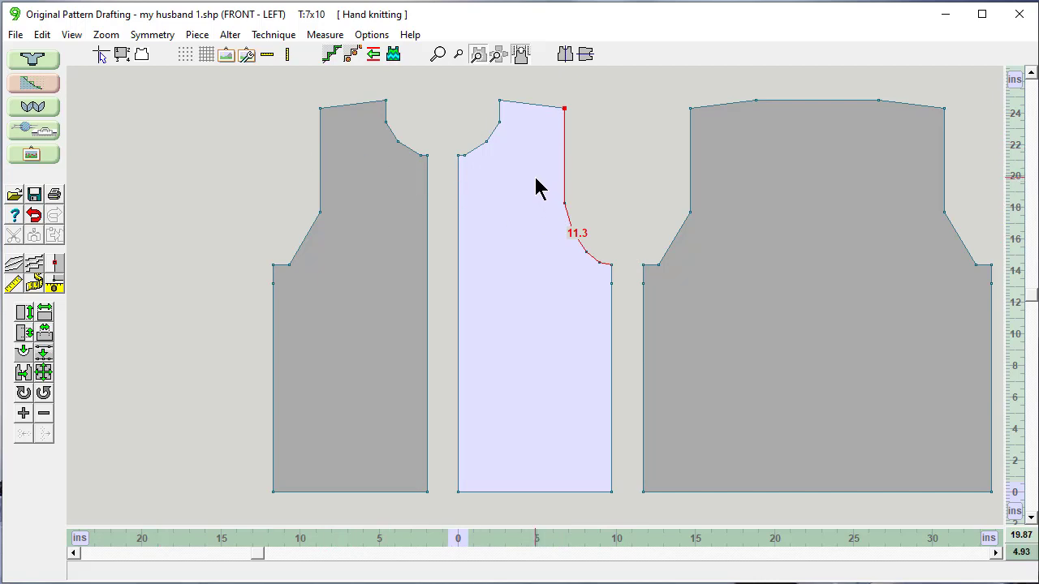
Show point numbers, box-select armhole points 3 to 7 and drag them upward
{"action": "left_click", "coordinate": [121, 54]}
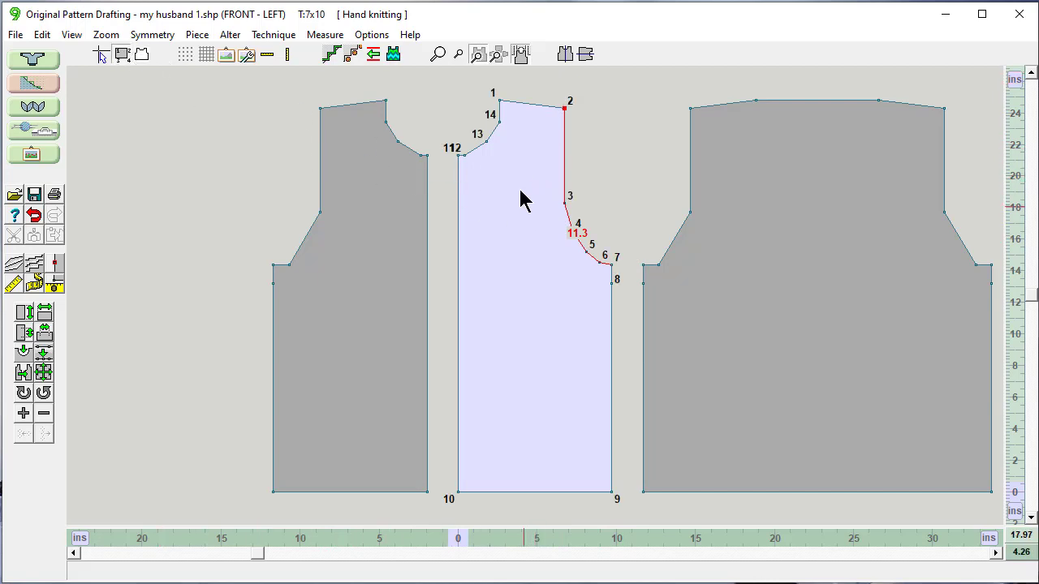
{"action": "left_click_drag", "start_coordinate": [541, 171], "coordinate": [608, 292]}
{"action": "left_click_drag", "start_coordinate": [607, 292], "coordinate": [607, 292]}
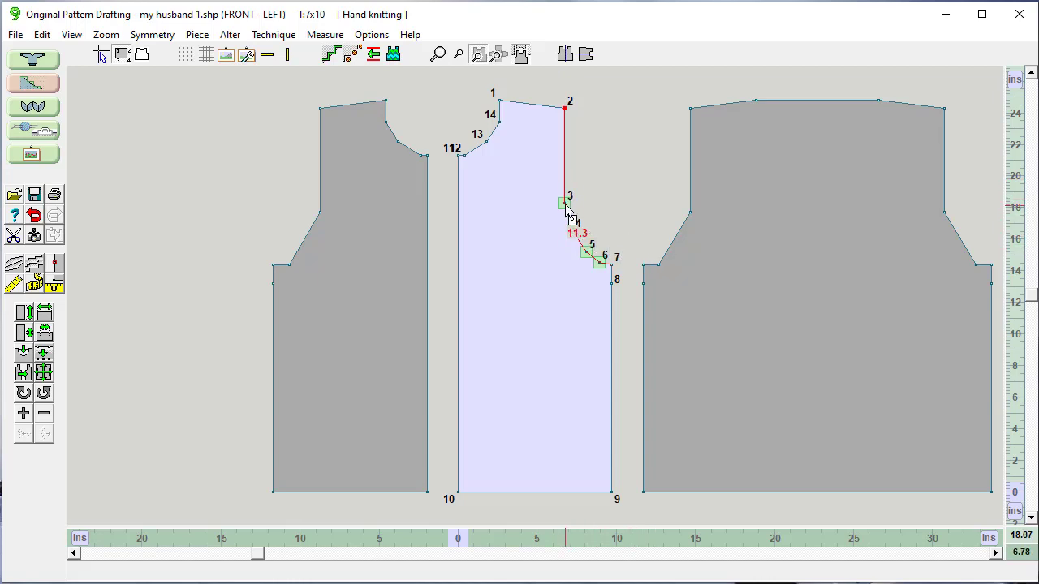
{"action": "mouse_move", "coordinate": [568, 214]}
{"action": "left_mouse_down"}
{"action": "mouse_move", "coordinate": [532, 212]}
{"action": "mouse_move", "coordinate": [565, 193]}
{"action": "left_mouse_up"}
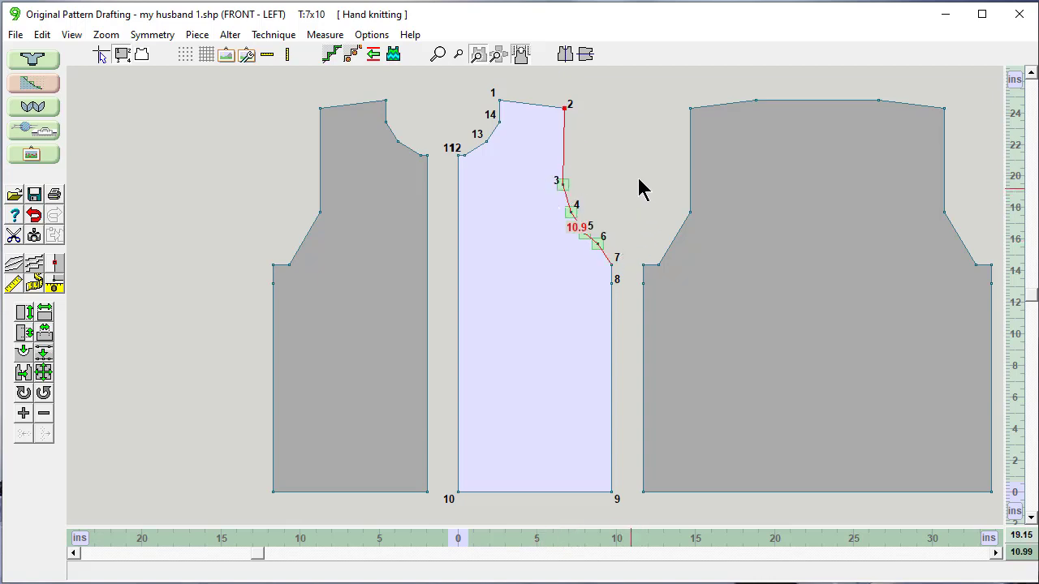
Nudge armhole point 6 left and right with the arrow keys
{"action": "left_click", "coordinate": [597, 246]}
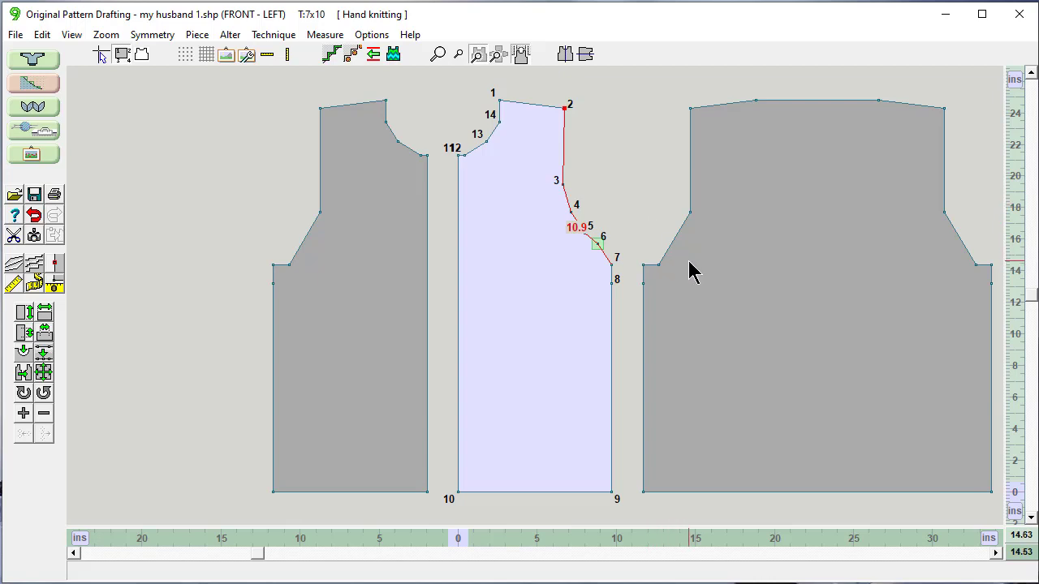
{"action": "key", "text": "Left"}
{"action": "key", "text": "Left"}
{"action": "key", "text": "Left"}
{"action": "key", "text": "Left"}
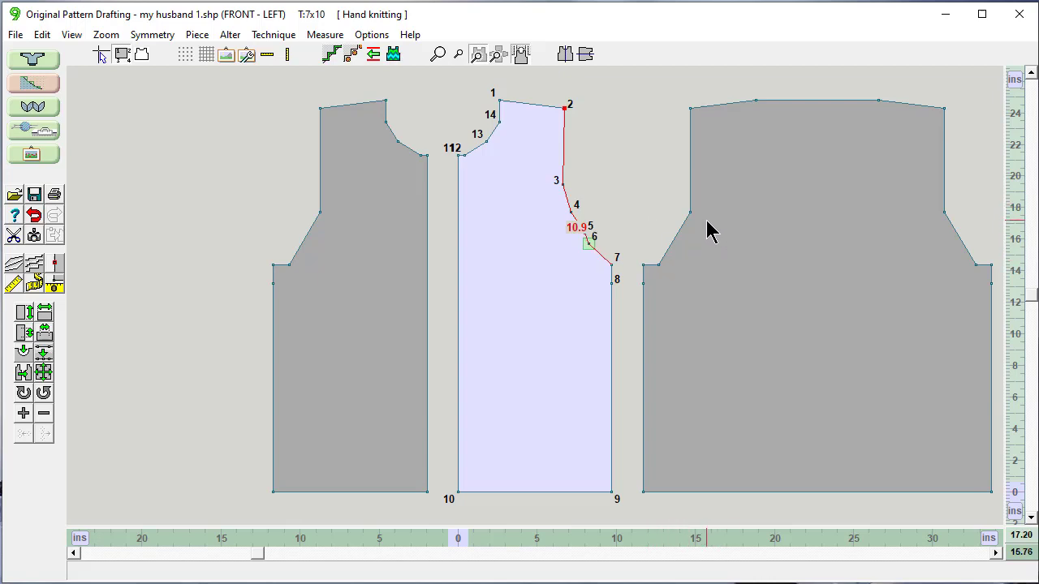
{"action": "key", "text": "Right"}
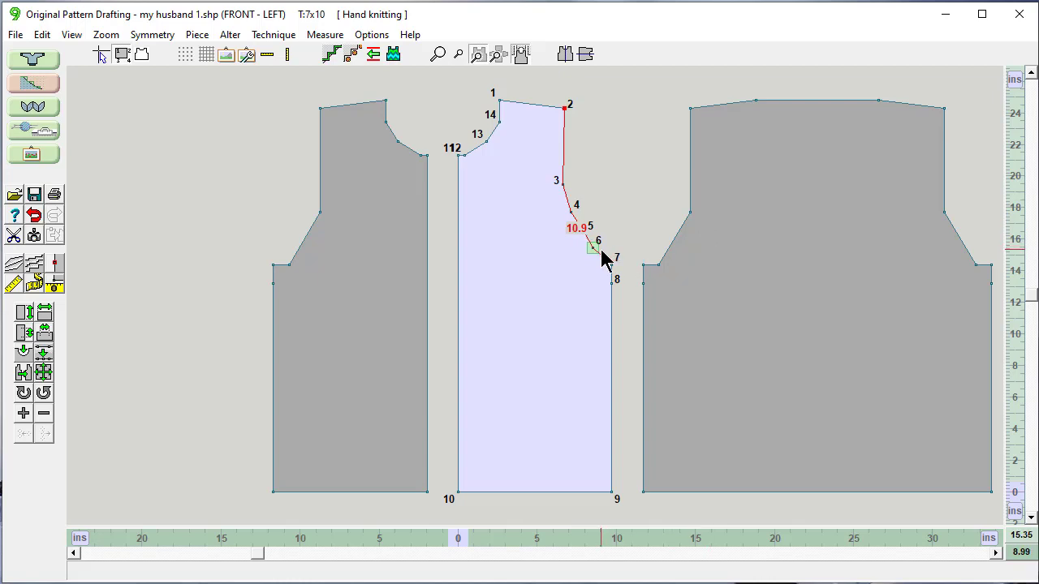
{"action": "key", "text": "Left"}
{"action": "key", "text": "Left"}
{"action": "key", "text": "Left"}
{"action": "key", "text": "Left"}
{"action": "key", "text": "Left"}
{"action": "key", "text": "Left"}
{"action": "key", "text": "Left"}
{"action": "key", "text": "Left"}
{"action": "key", "text": "Left"}
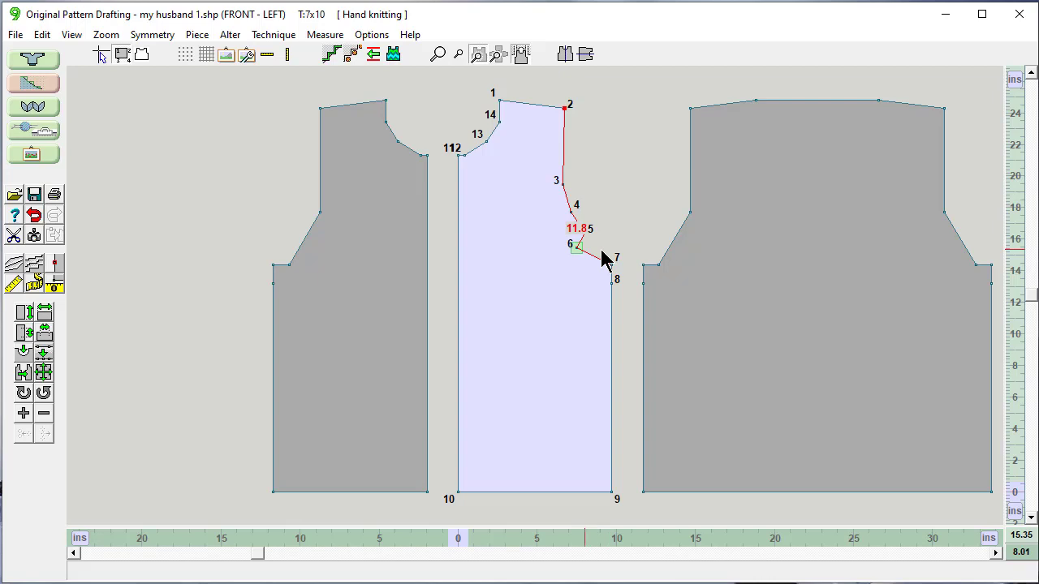
Undo the point 6 moves until the armhole measures 11.0 inches again
{"action": "left_click", "coordinate": [33, 215]}
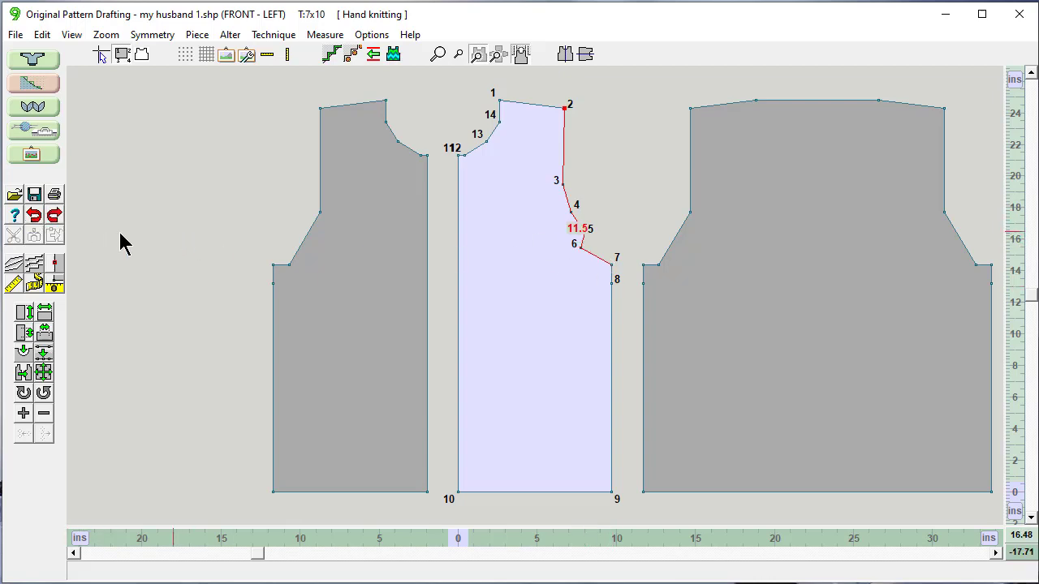
{"action": "left_click", "coordinate": [33, 215]}
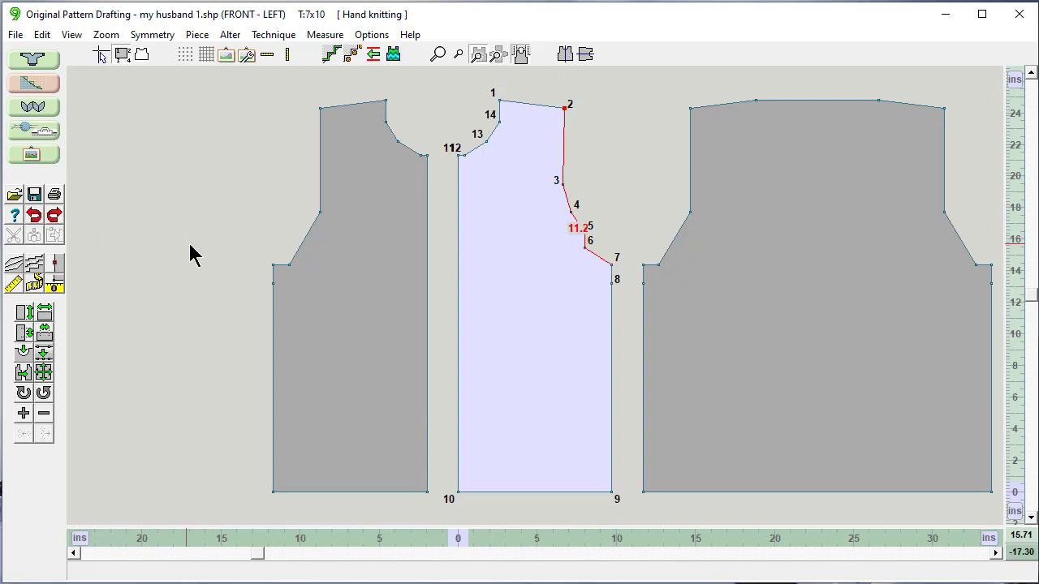
{"action": "left_click", "coordinate": [38, 217]}
{"action": "left_click", "coordinate": [37, 217]}
{"action": "left_click", "coordinate": [38, 219]}
{"action": "left_click", "coordinate": [39, 219]}
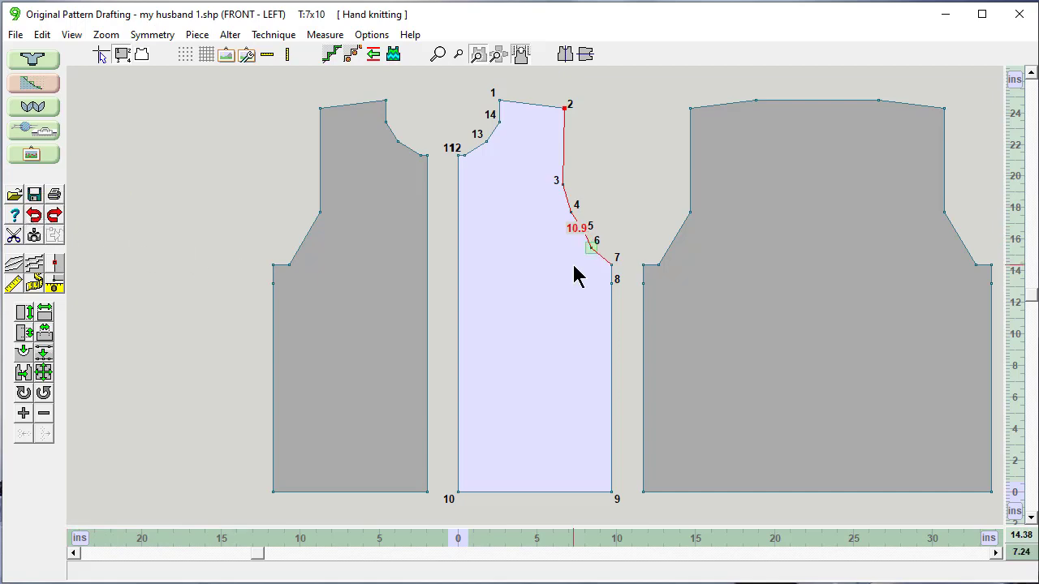
{"action": "key", "text": "Left"}
{"action": "key", "text": "Left"}
{"action": "key", "text": "Left"}
{"action": "key", "text": "Left"}
{"action": "key", "text": "Left"}
{"action": "key", "text": "Left"}
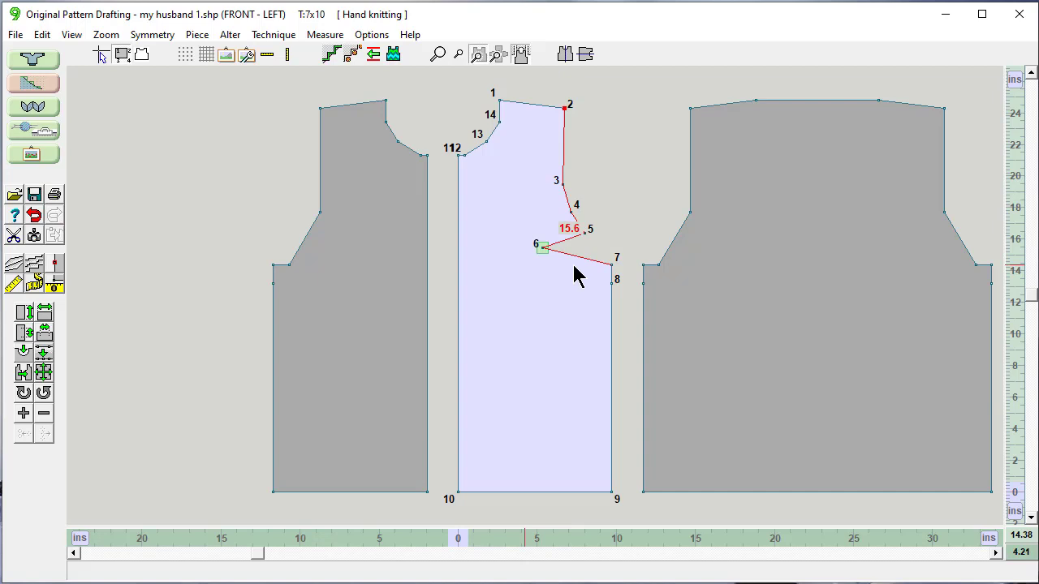
{"action": "left_click", "coordinate": [34, 216]}
{"action": "left_click", "coordinate": [34, 216]}
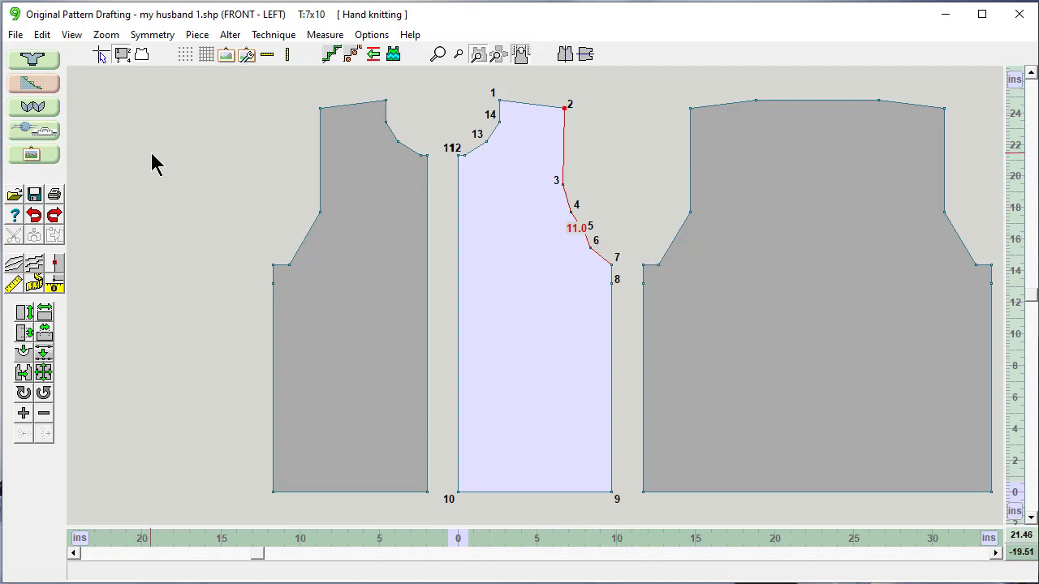
Turn off View > Measured Edges to hide the 11.0 armhole measurement
{"action": "left_click", "coordinate": [71, 34]}
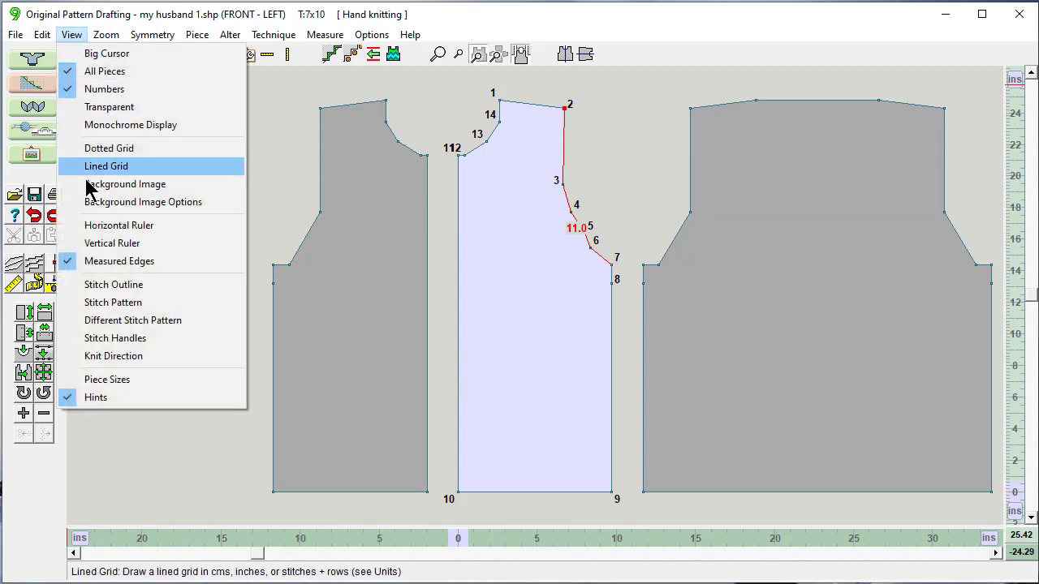
{"action": "left_click", "coordinate": [96, 263]}
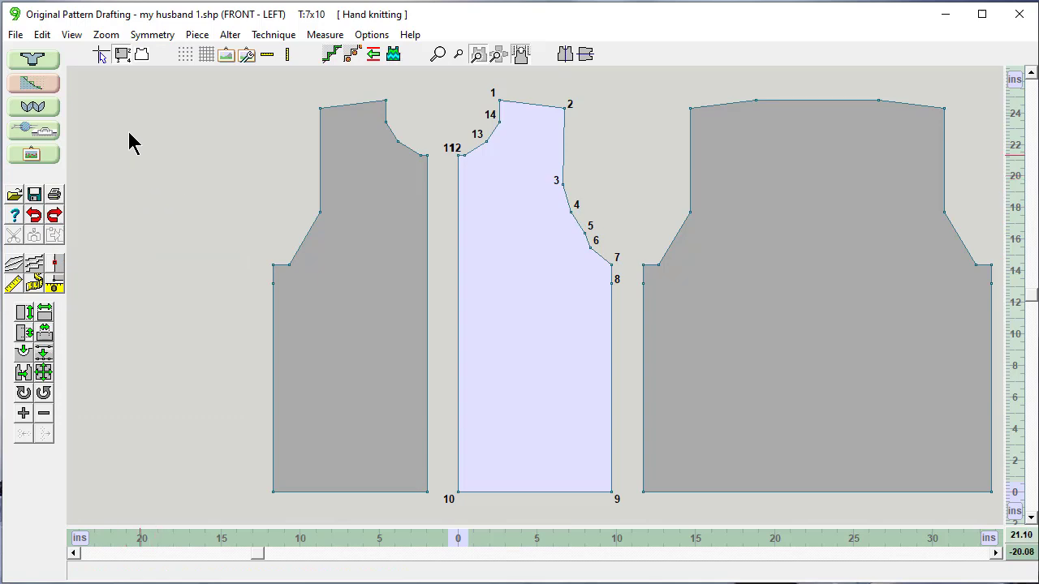
{"action": "left_click", "coordinate": [71, 35]}
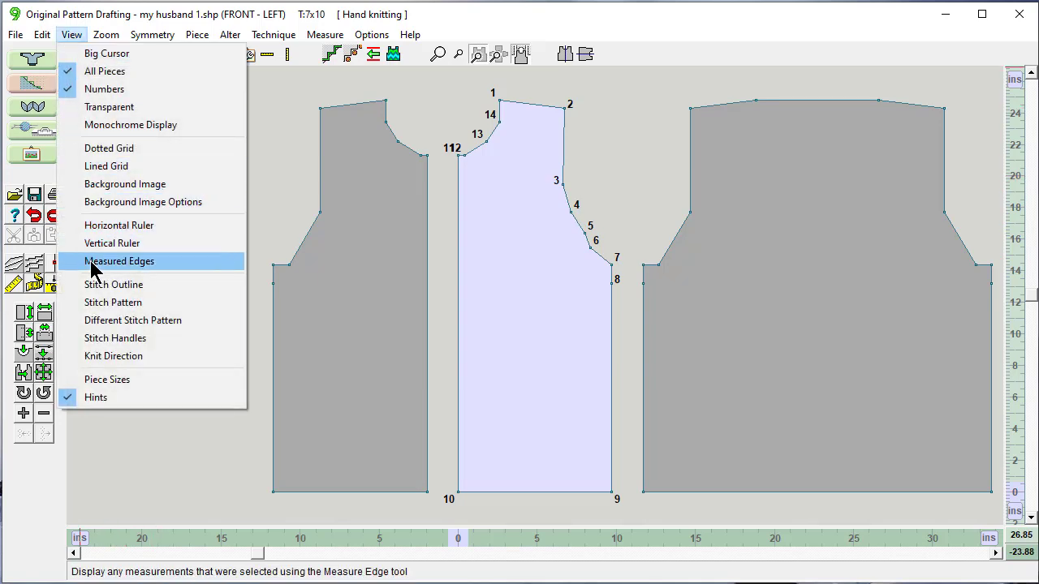
Re-enable Measured Edges and undo a cleared measurement to restore the 11.0 armhole reading
{"action": "left_click", "coordinate": [92, 266]}
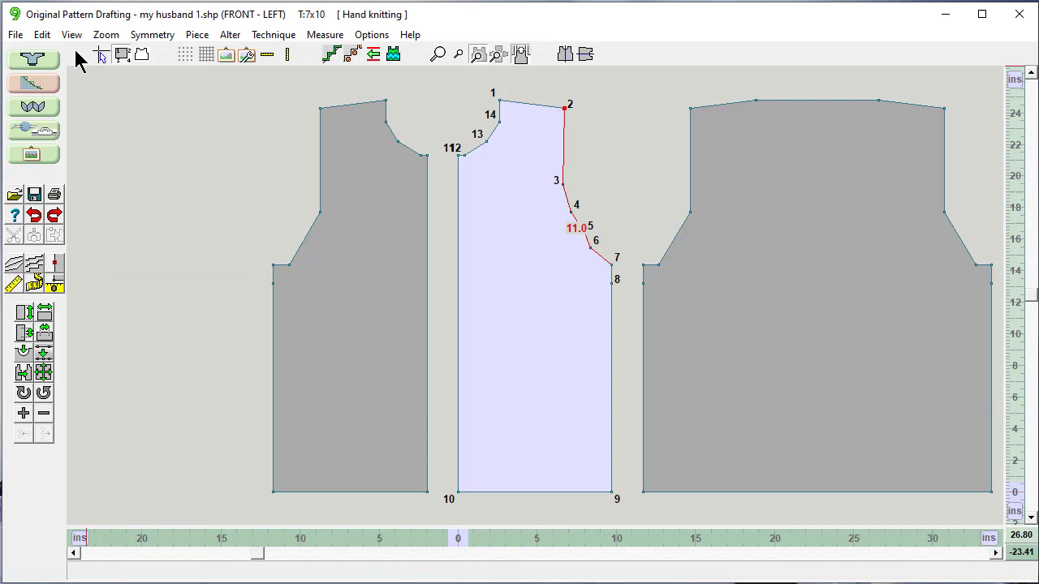
{"action": "left_click", "coordinate": [71, 35]}
{"action": "left_click", "coordinate": [71, 35]}
{"action": "left_click", "coordinate": [35, 284]}
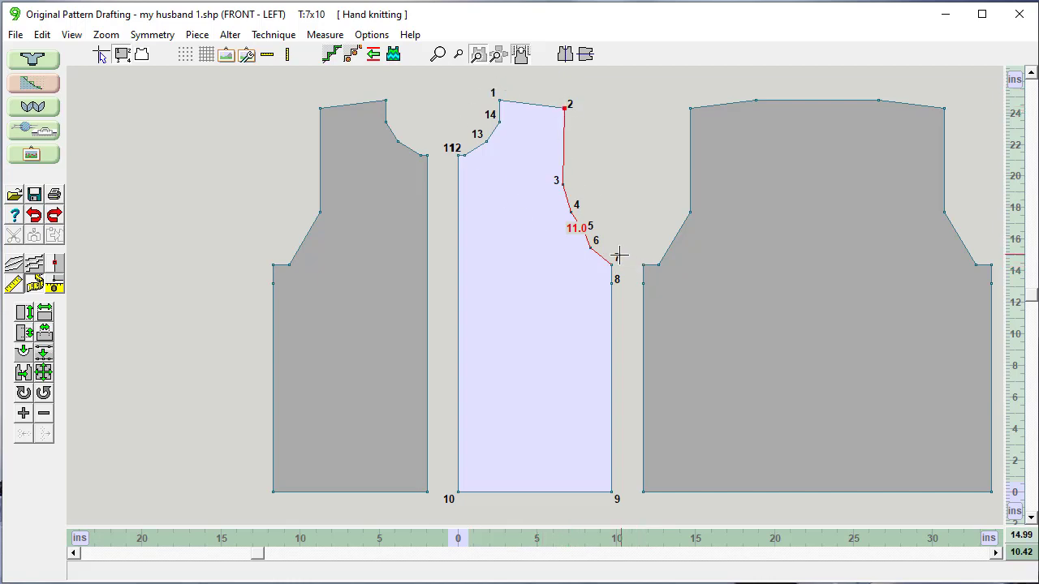
{"action": "left_click", "coordinate": [565, 106]}
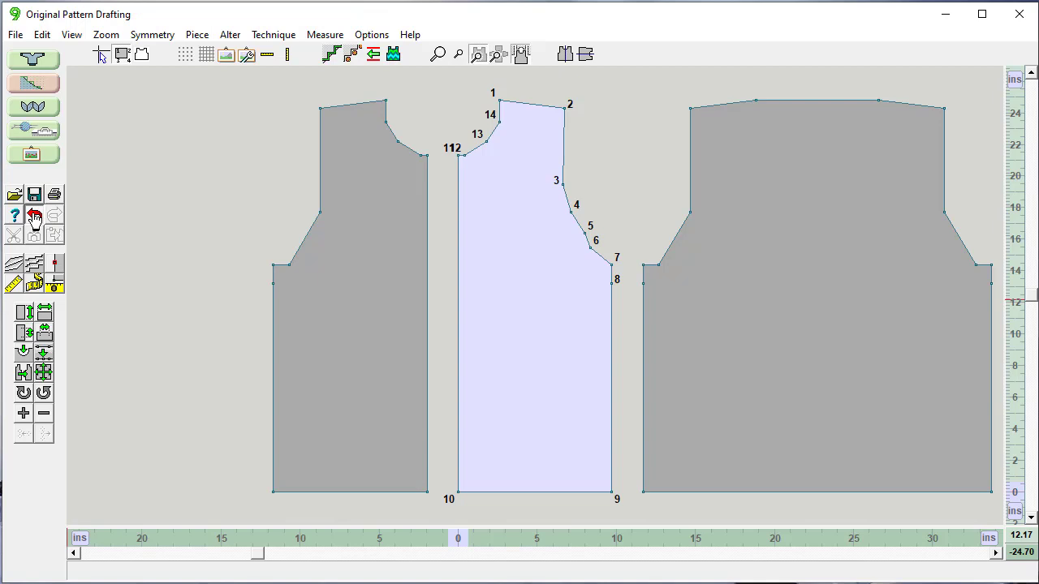
{"action": "left_click", "coordinate": [34, 216]}
Hide measured edges, nudge armhole point 5 slightly left, then select point 3
{"action": "left_click", "coordinate": [71, 34]}
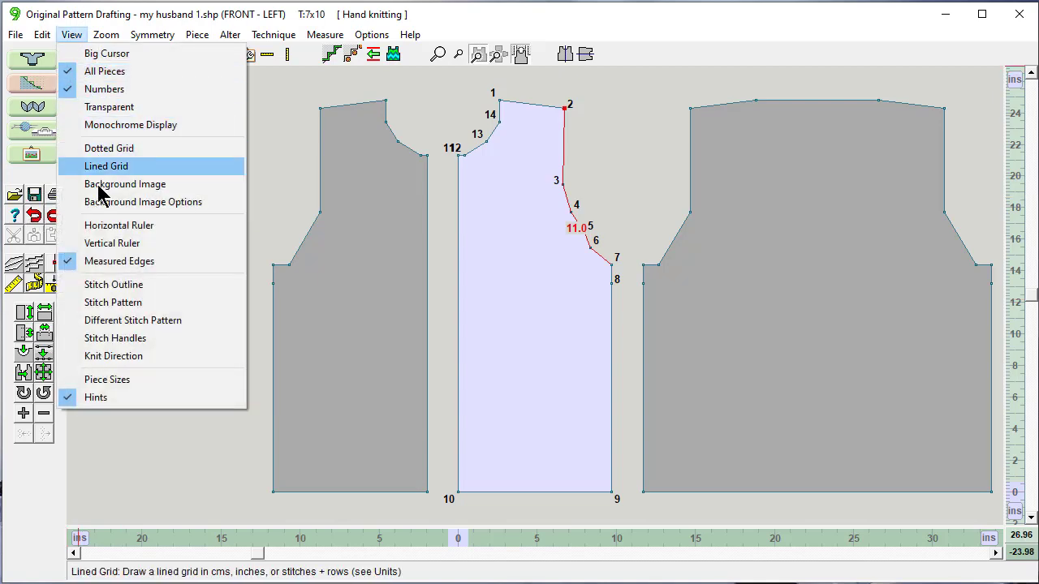
{"action": "left_click", "coordinate": [108, 261]}
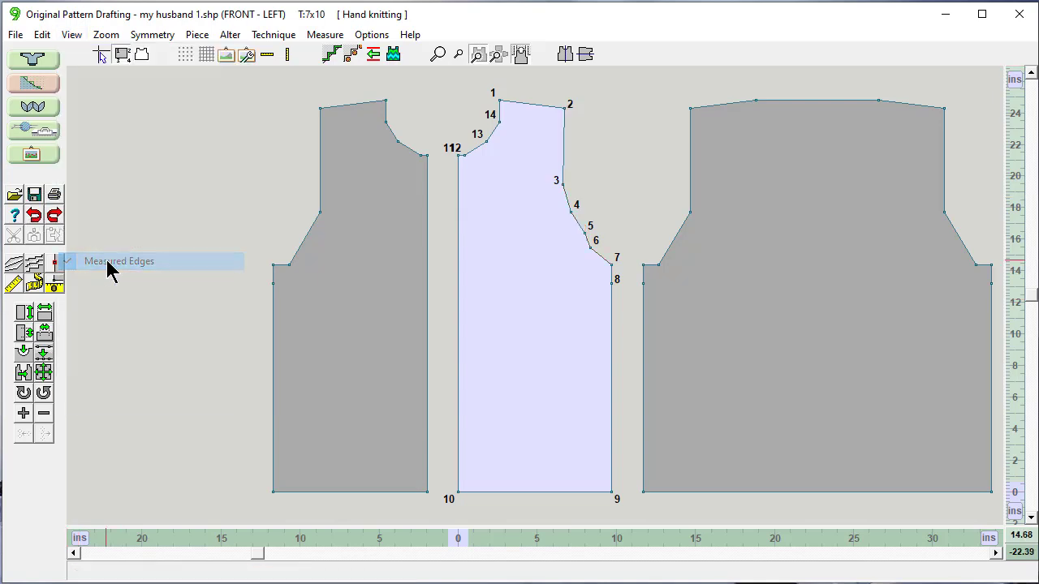
{"action": "left_click", "coordinate": [583, 232]}
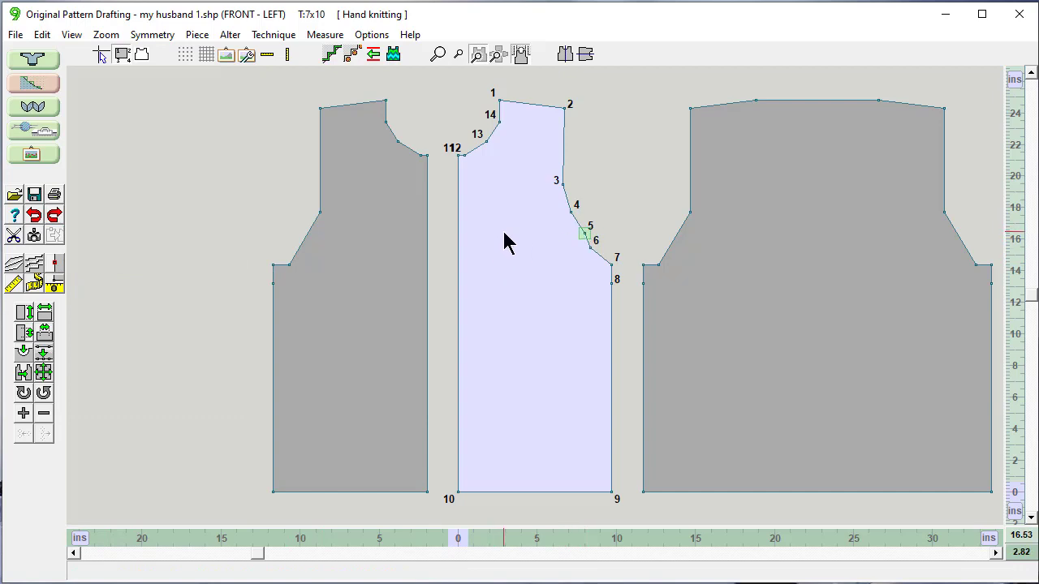
{"action": "key", "text": "Left"}
{"action": "key", "text": "Left"}
{"action": "key", "text": "Left"}
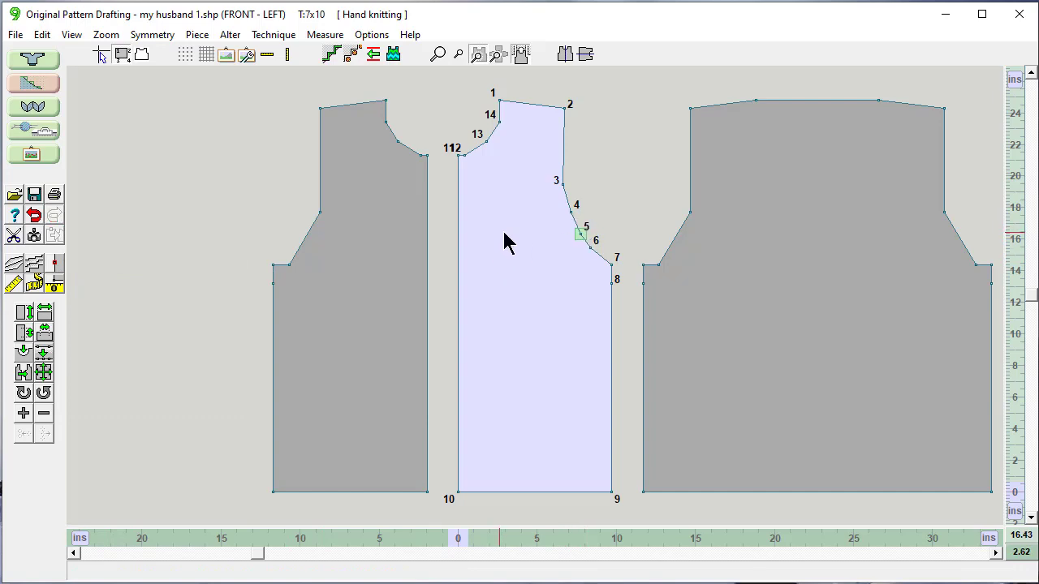
{"action": "left_click", "coordinate": [591, 249]}
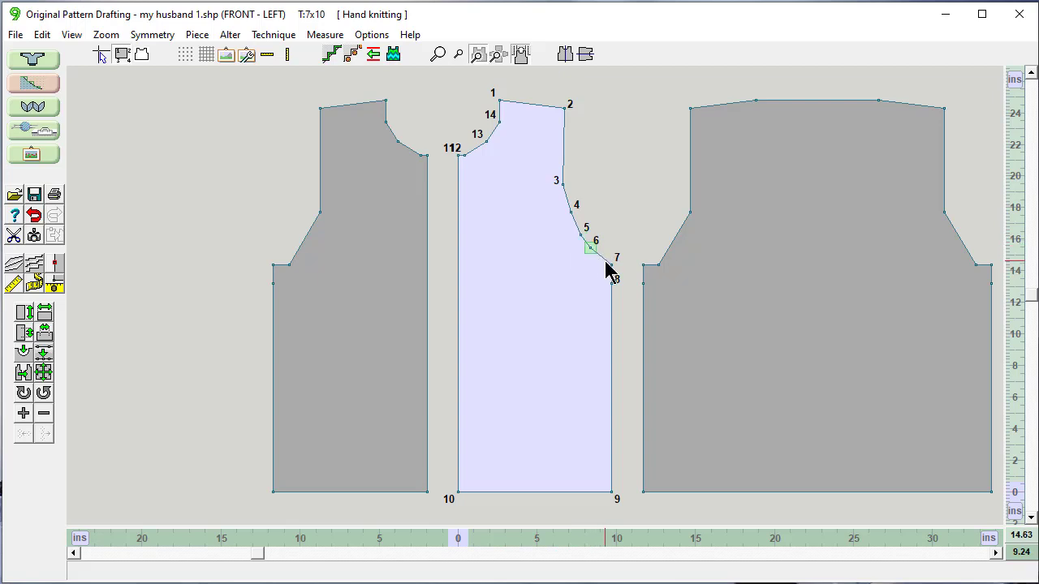
{"action": "left_click", "coordinate": [610, 275]}
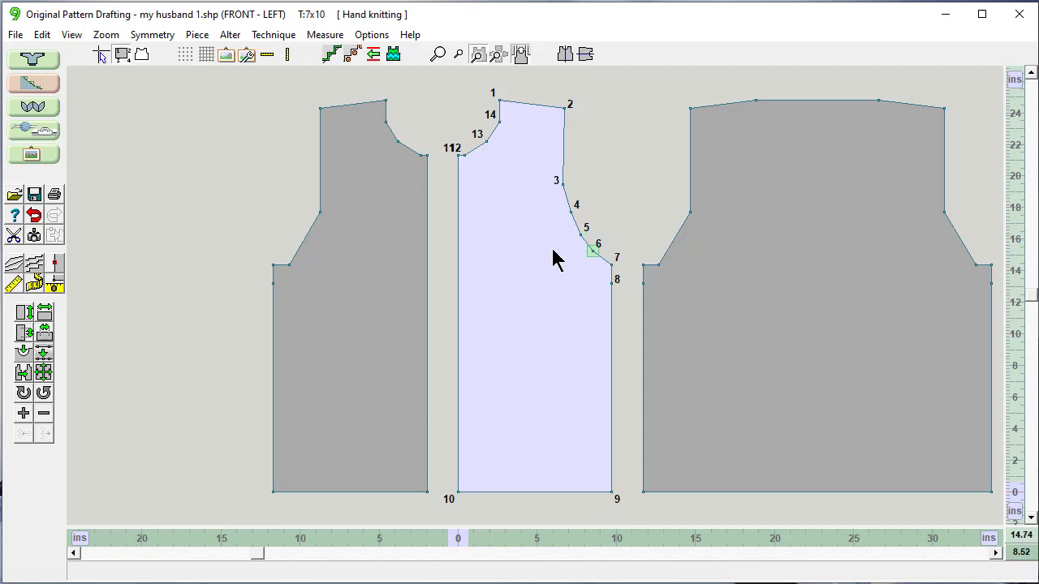
{"action": "left_click", "coordinate": [561, 181]}
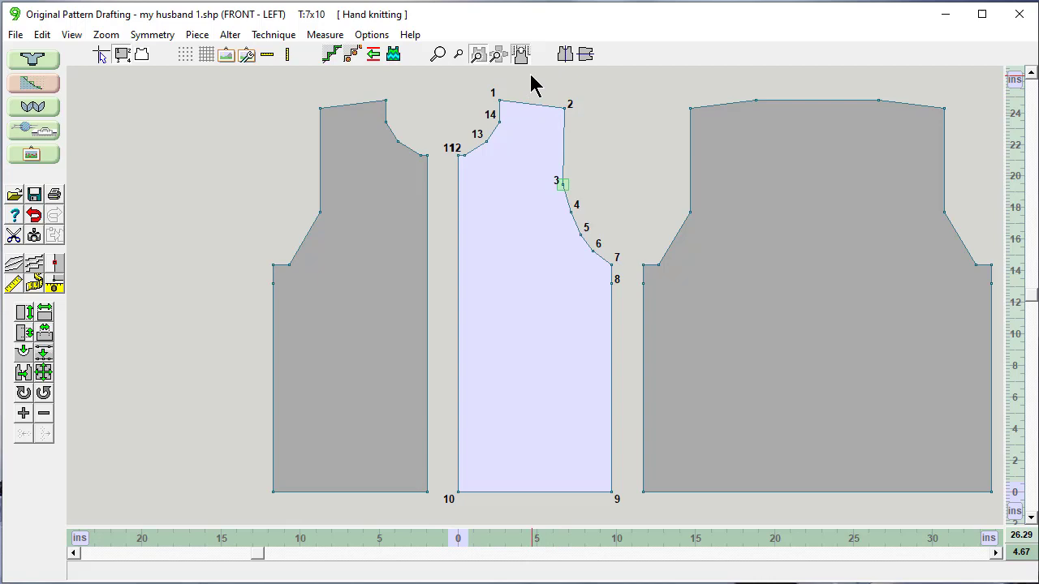
Align armhole point 3 vertically to reference point 2 with Measure > Align Points
{"action": "left_click_drag", "start_coordinate": [531, 74], "coordinate": [584, 200]}
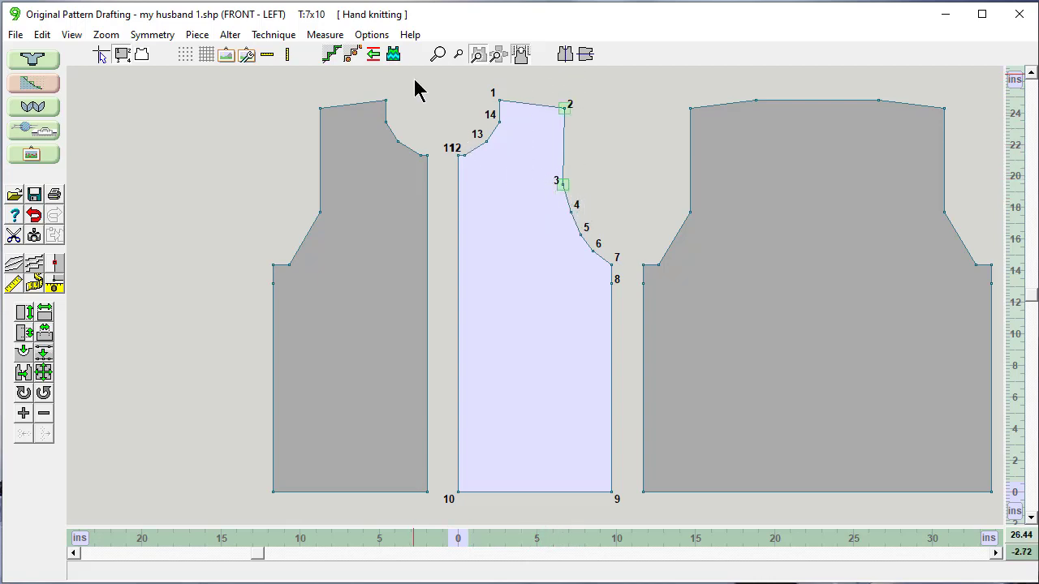
{"action": "left_click", "coordinate": [325, 34]}
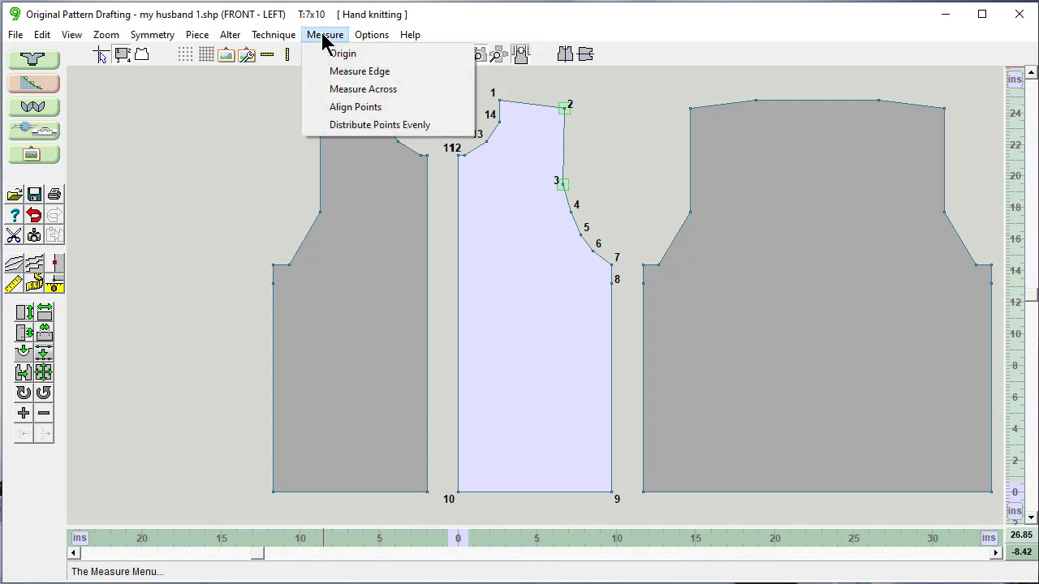
{"action": "left_click", "coordinate": [341, 109]}
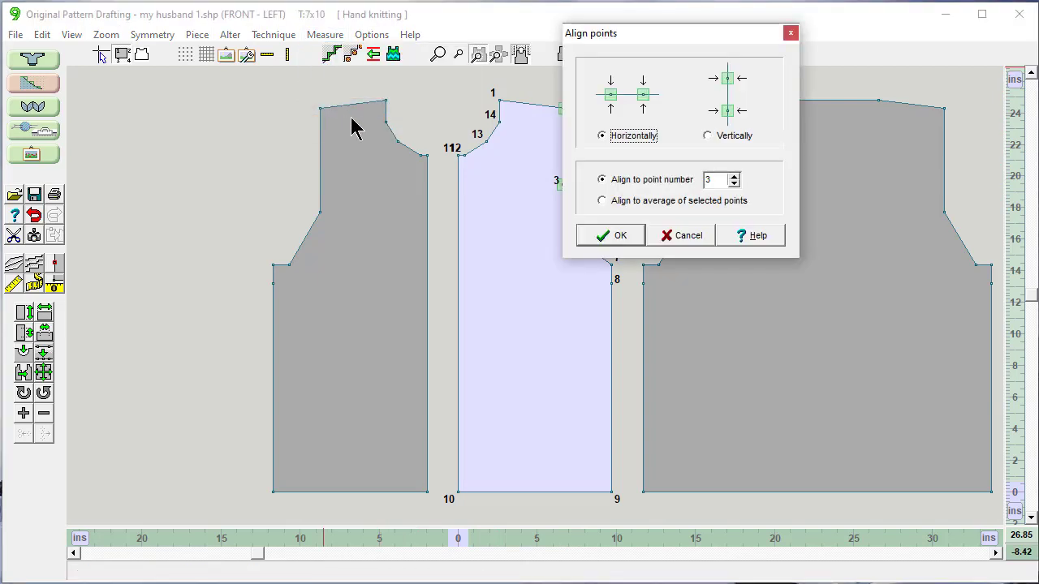
{"action": "left_click_drag", "start_coordinate": [700, 45], "coordinate": [766, 51]}
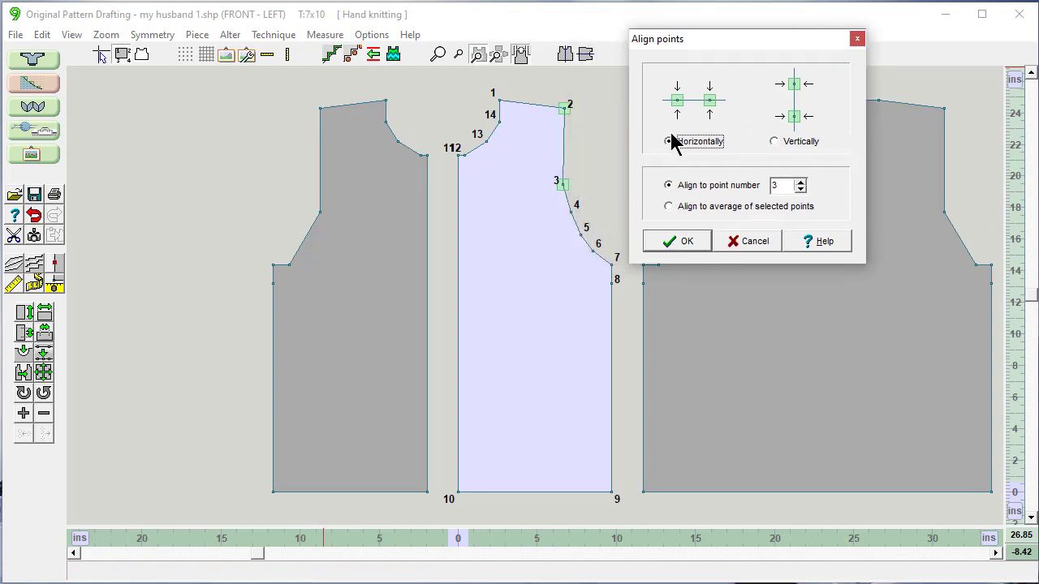
{"action": "left_click", "coordinate": [775, 143]}
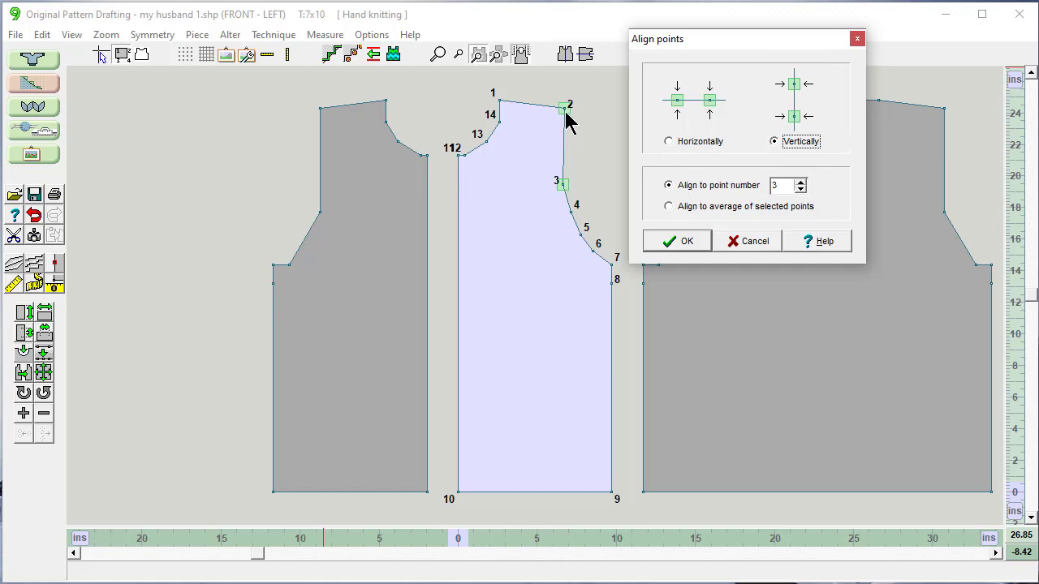
{"action": "left_click", "coordinate": [775, 185]}
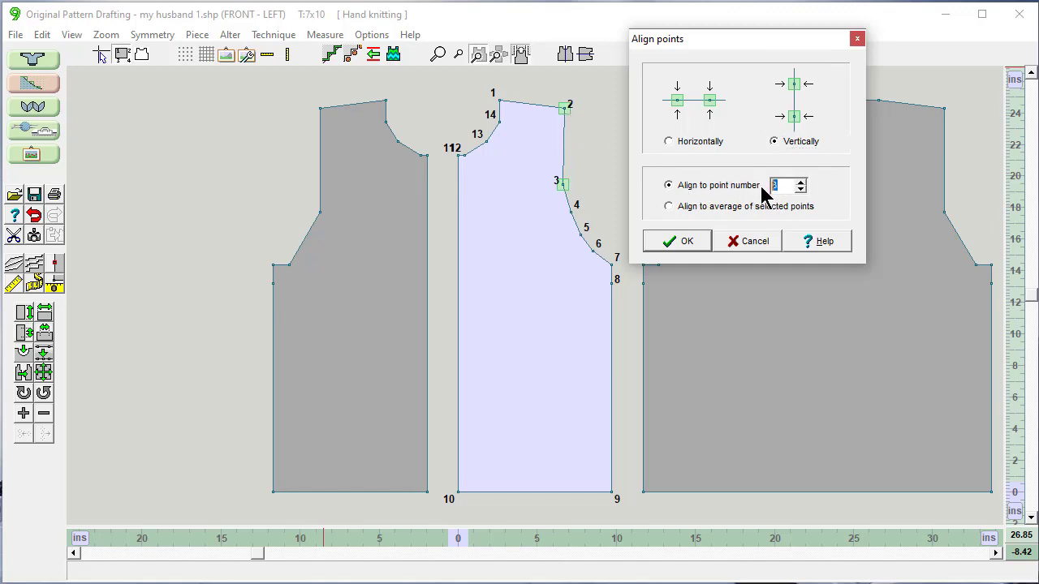
{"action": "type", "text": "2"}
{"action": "left_click", "coordinate": [676, 239]}
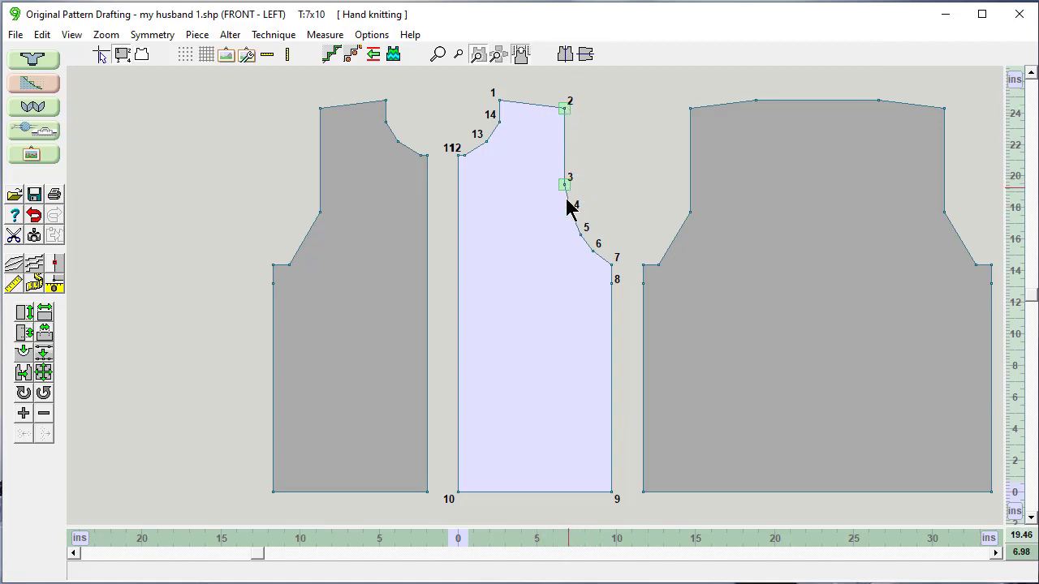
Deselect points 2 and 3 and measure the neckline from point 12 to 14 (4.9 inches)
{"action": "left_click", "coordinate": [244, 189]}
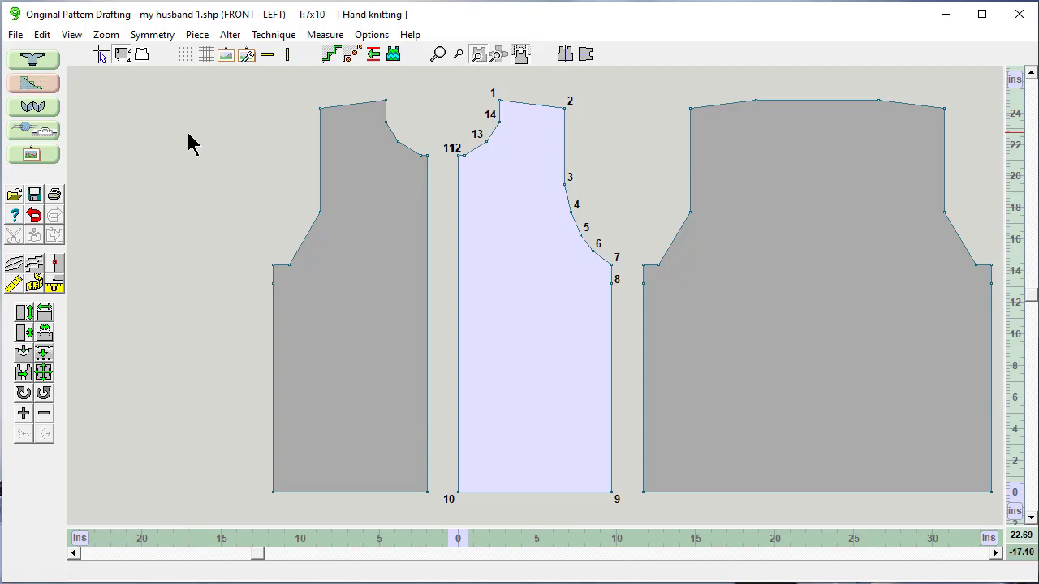
{"action": "left_click", "coordinate": [34, 283]}
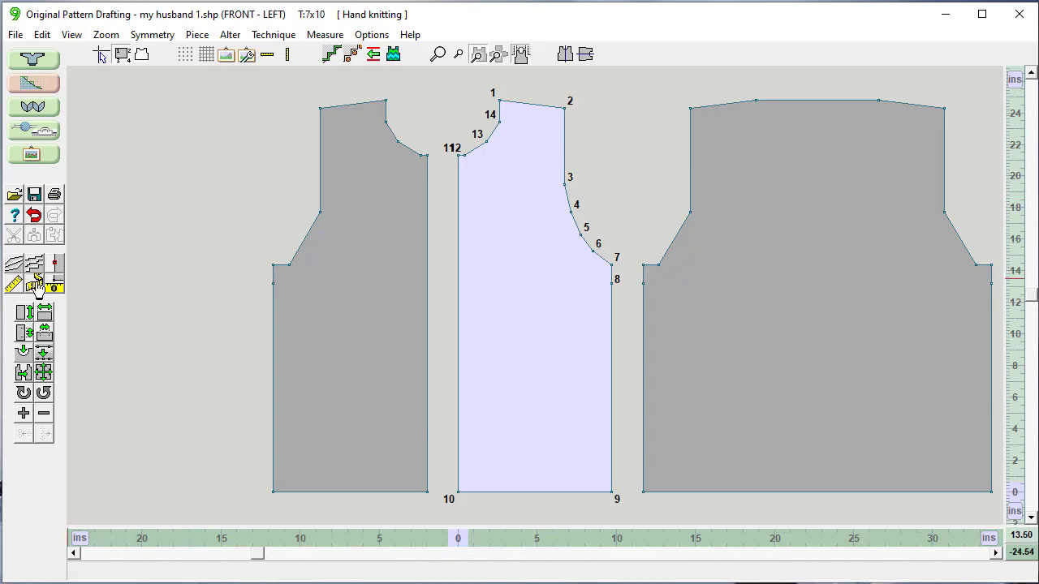
{"action": "left_click", "coordinate": [459, 154]}
{"action": "left_click", "coordinate": [499, 122]}
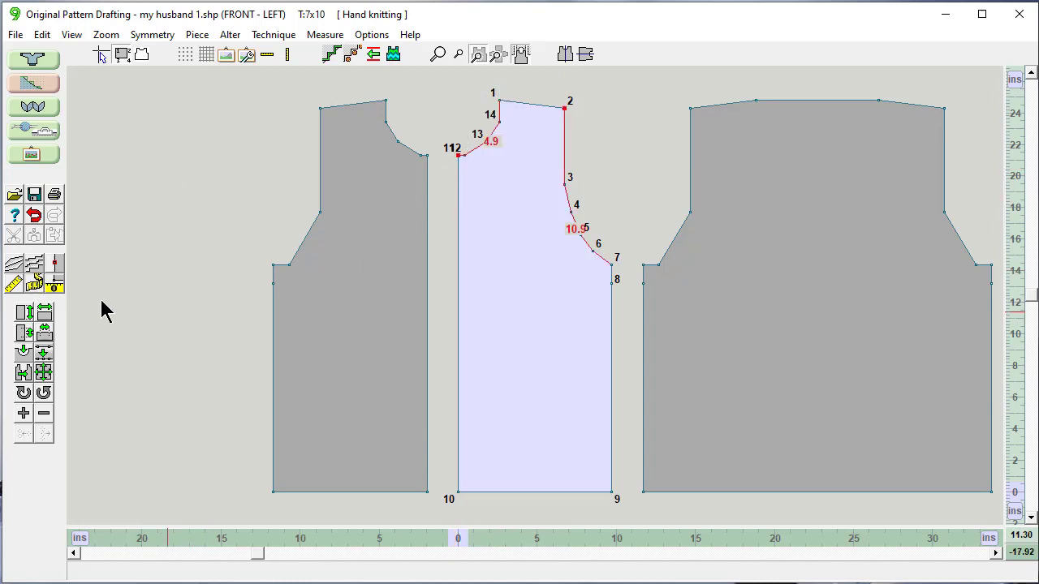
Measure the front edge from point 12 to 10 (21.3) and the hem from 10 to 9 (9.7)
{"action": "left_click", "coordinate": [36, 285]}
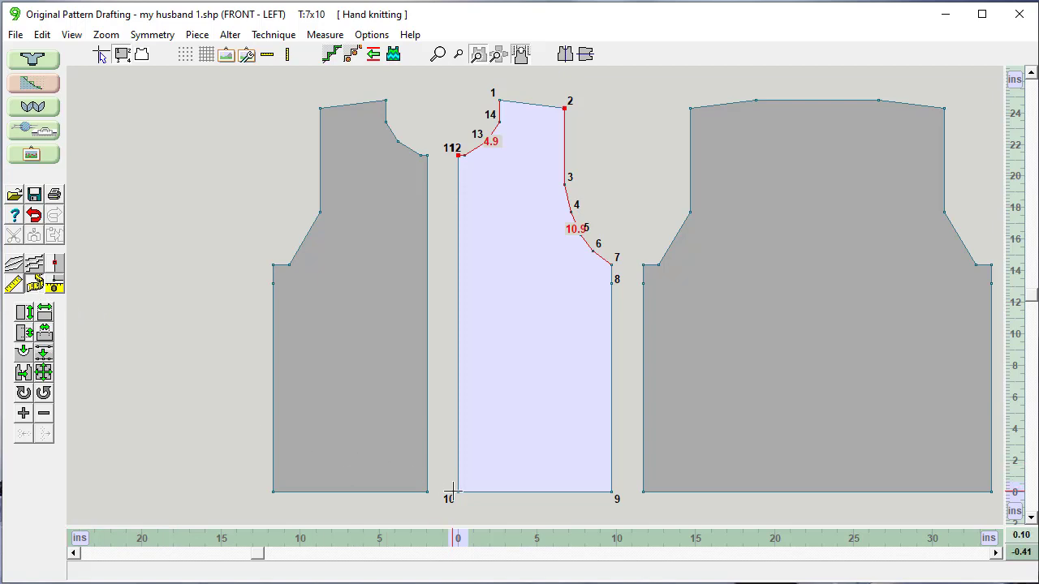
{"action": "left_click", "coordinate": [455, 489]}
{"action": "left_click", "coordinate": [459, 156]}
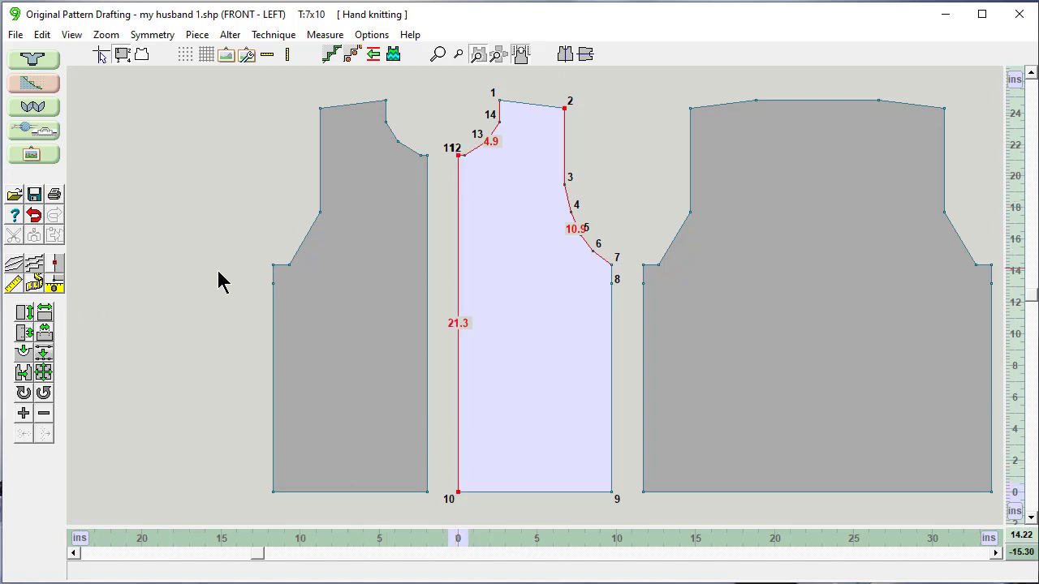
{"action": "left_click", "coordinate": [36, 285]}
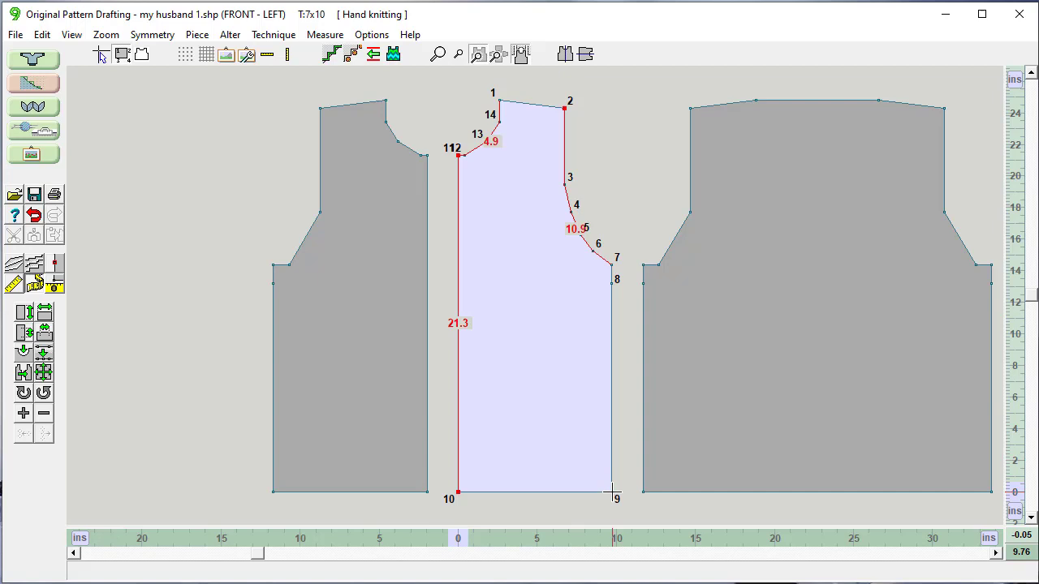
{"action": "left_click", "coordinate": [458, 492]}
{"action": "left_click", "coordinate": [611, 492]}
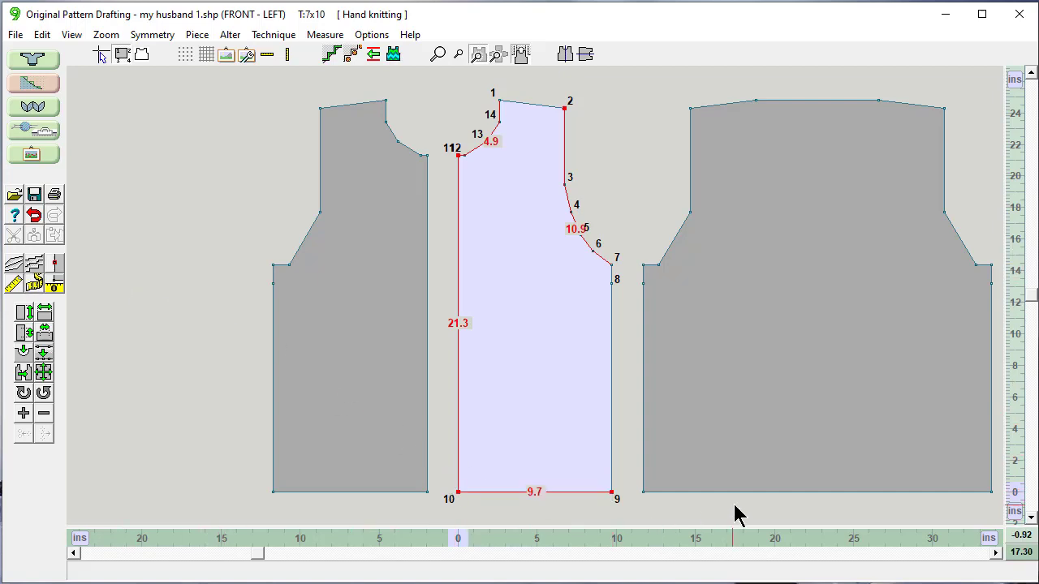
Show measurements as stitches:rows and measure the side seam from point 7 to 9 (0:144)
{"action": "left_click", "coordinate": [990, 539]}
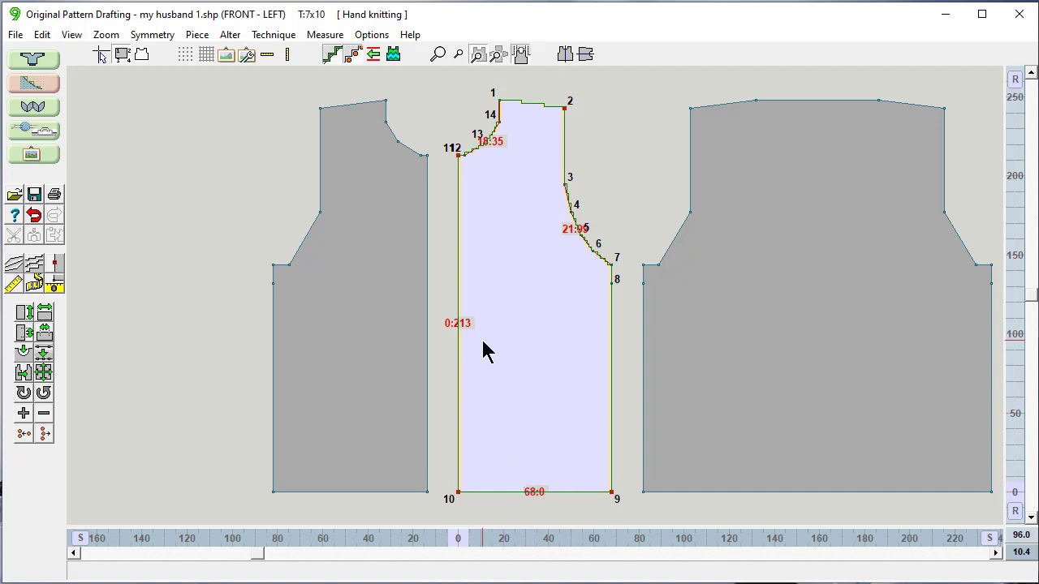
{"action": "left_click", "coordinate": [32, 290]}
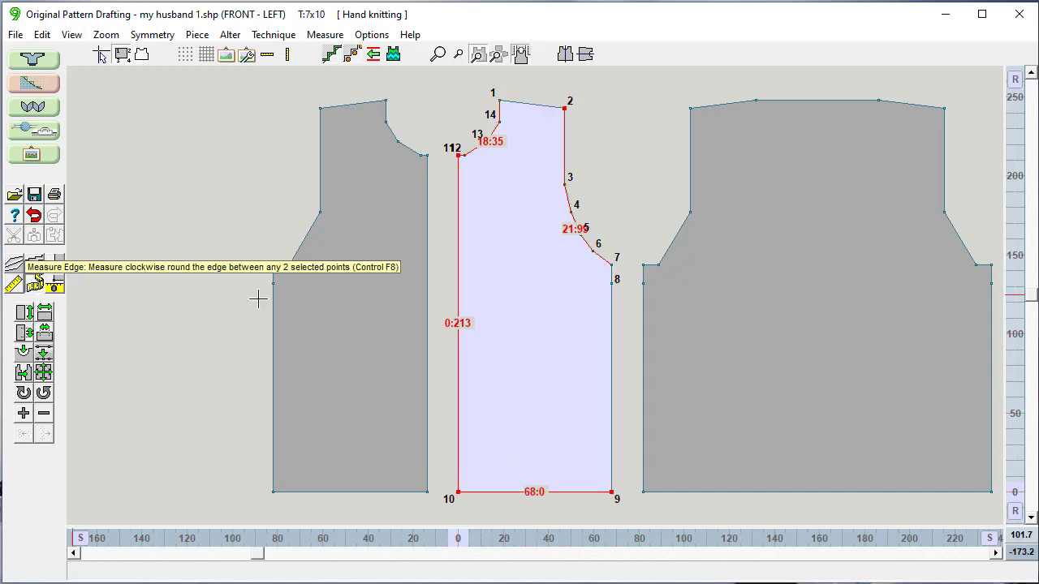
{"action": "left_click", "coordinate": [612, 258]}
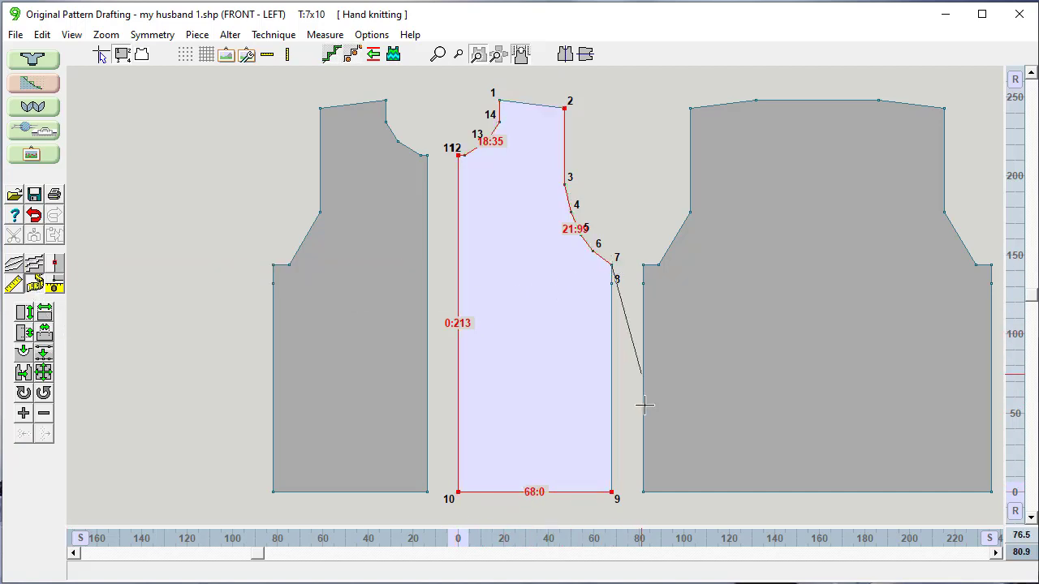
{"action": "left_click", "coordinate": [612, 491]}
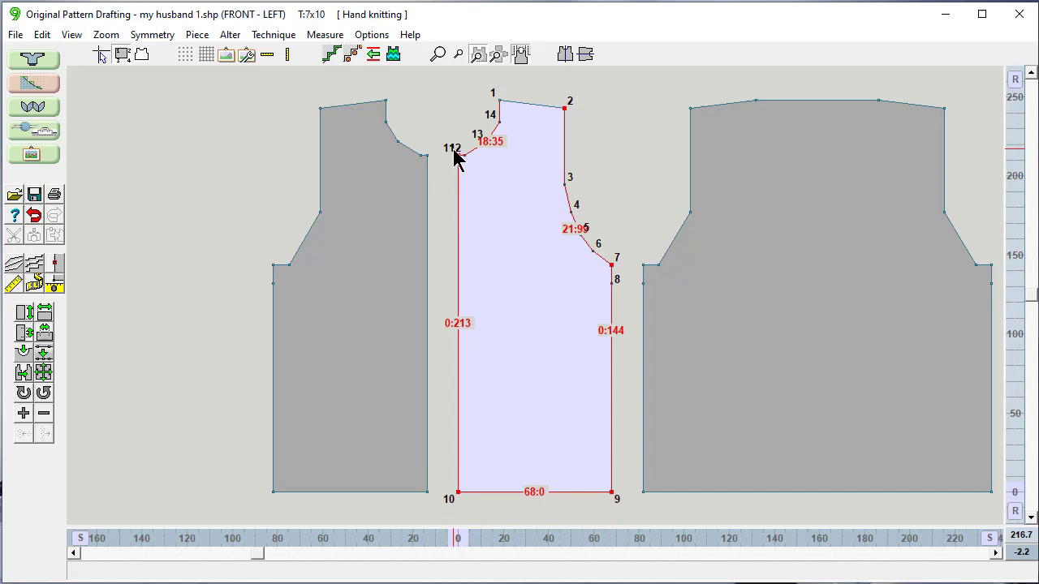
Change the garment tension in Tensions + Notes to 4.5 stitches and 6 rows per inch
{"action": "left_click", "coordinate": [374, 36]}
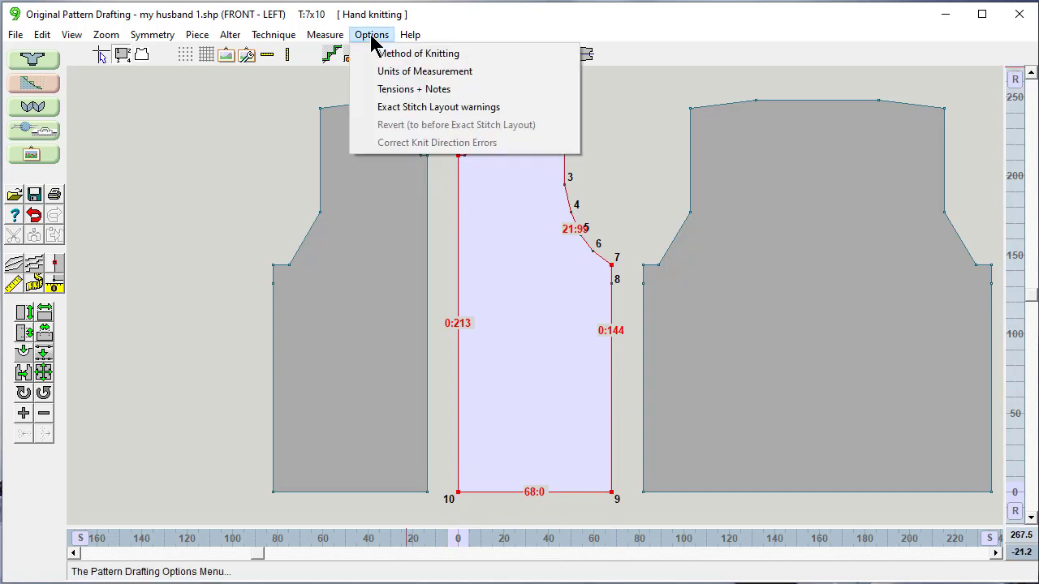
{"action": "left_click", "coordinate": [383, 90]}
{"action": "left_click_drag", "start_coordinate": [494, 77], "coordinate": [744, 106]}
{"action": "type", "text": "4.5"}
{"action": "type", "text": "6"}
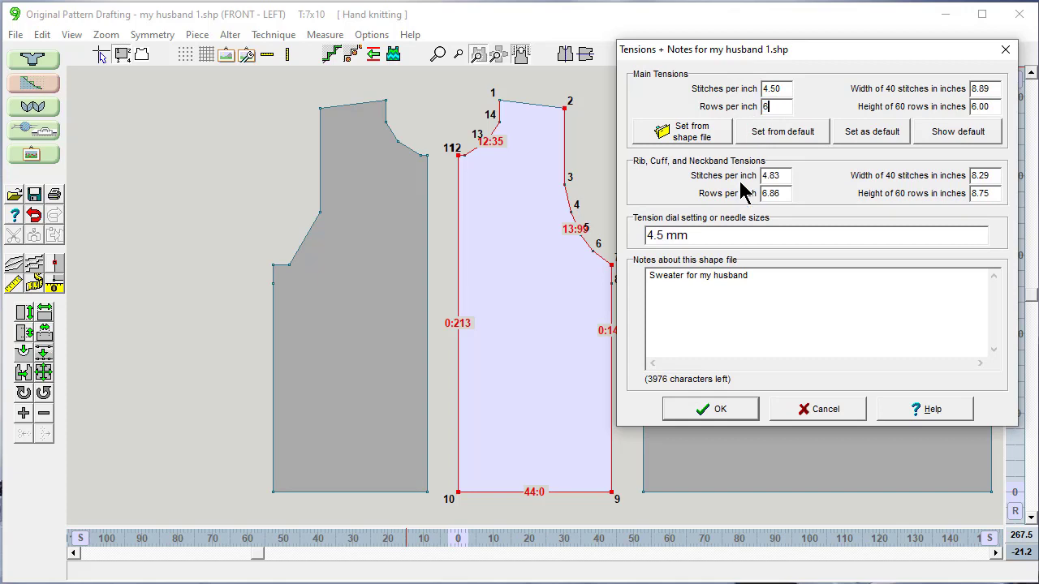
{"action": "left_click", "coordinate": [716, 412]}
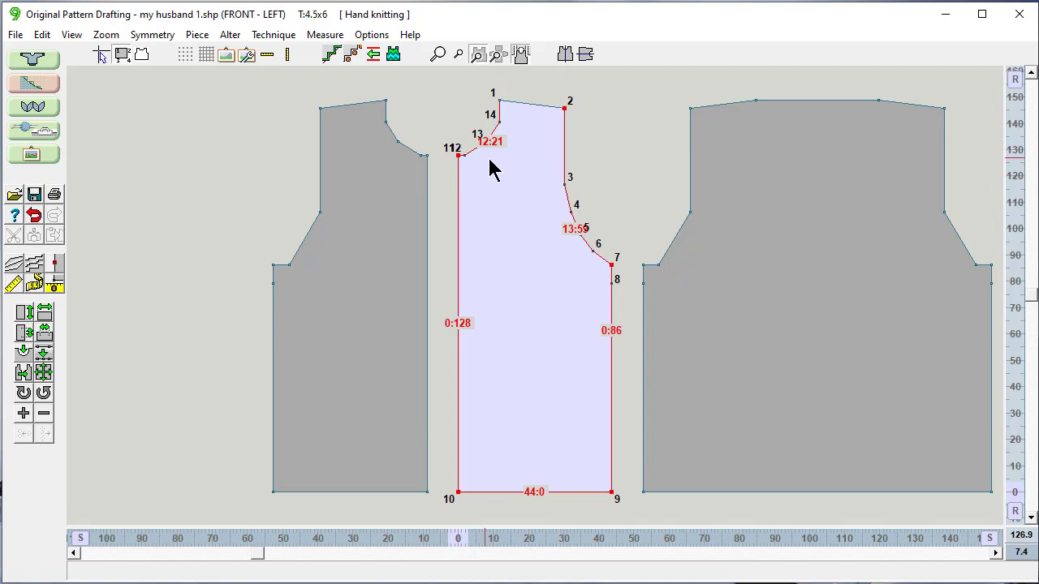
Undo the tension change so the garment is back at 7 x 10
{"action": "left_click", "coordinate": [34, 216]}
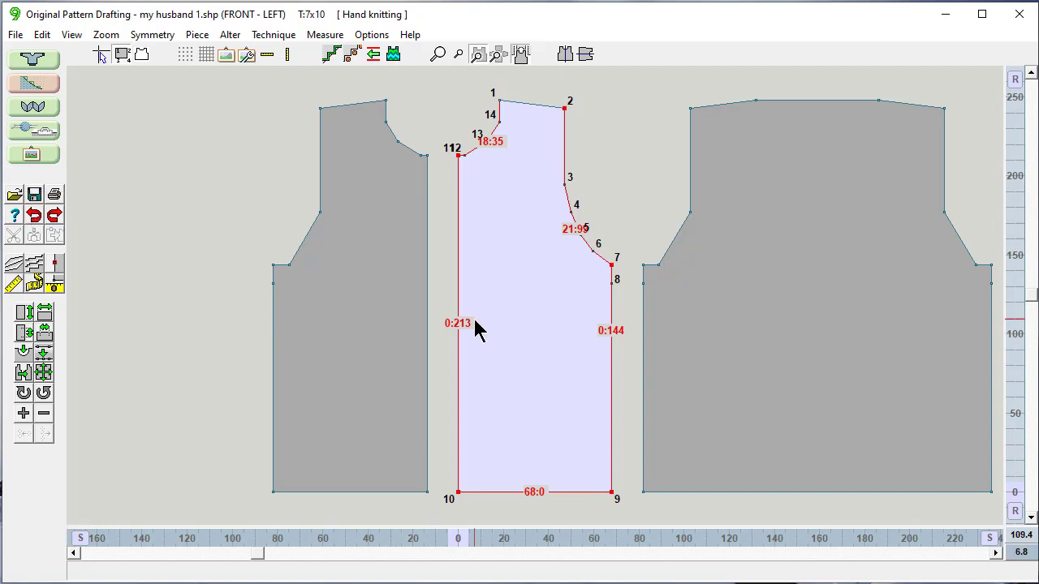
{"action": "left_click", "coordinate": [55, 217]}
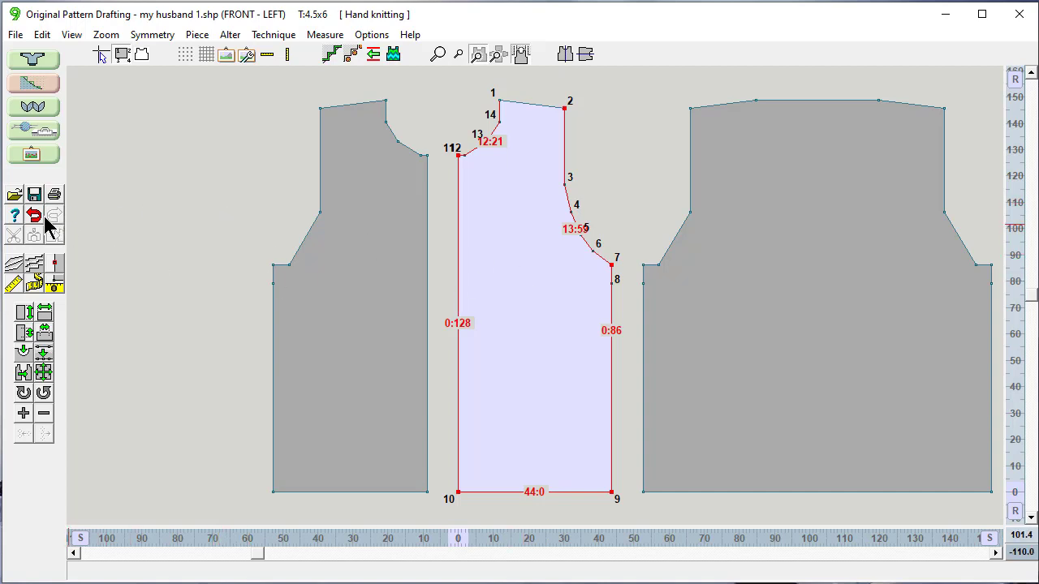
{"action": "left_click", "coordinate": [43, 35]}
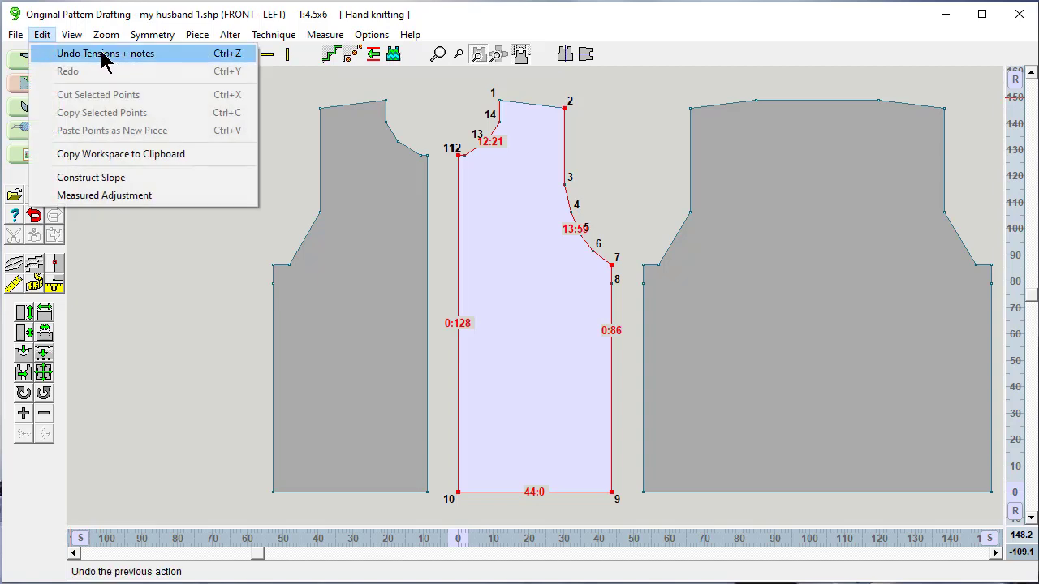
{"action": "left_click", "coordinate": [180, 54]}
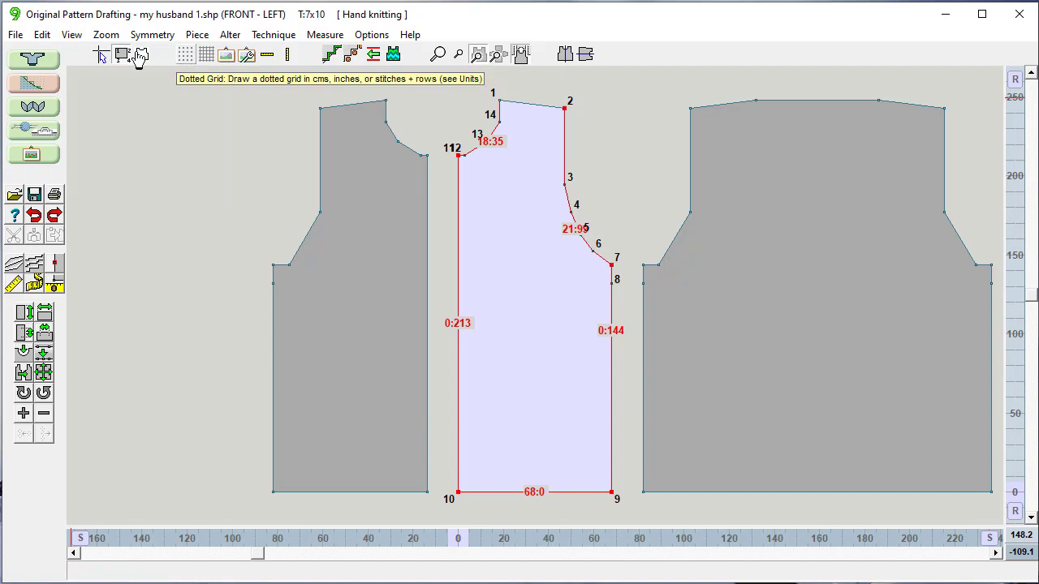
Undo the side seam, bottom edge and front edge measurements from the Edit menu
{"action": "left_click", "coordinate": [42, 35]}
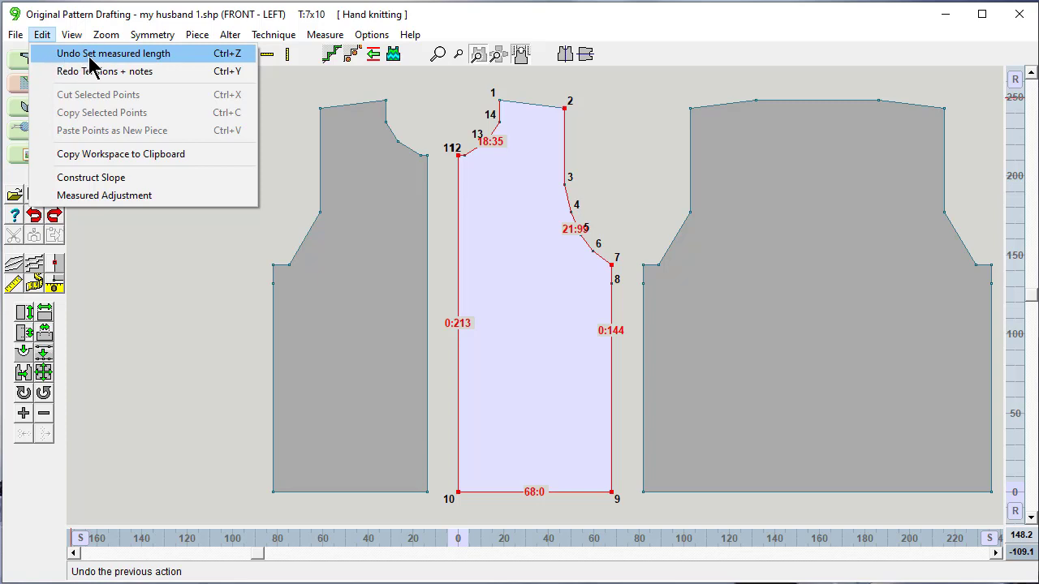
{"action": "left_click", "coordinate": [196, 54]}
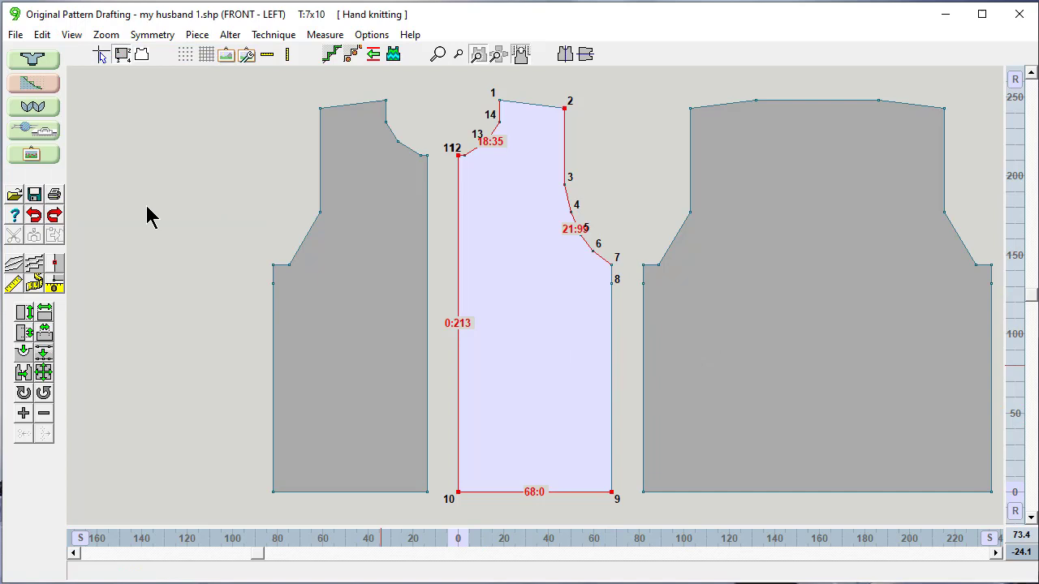
{"action": "left_click", "coordinate": [43, 35]}
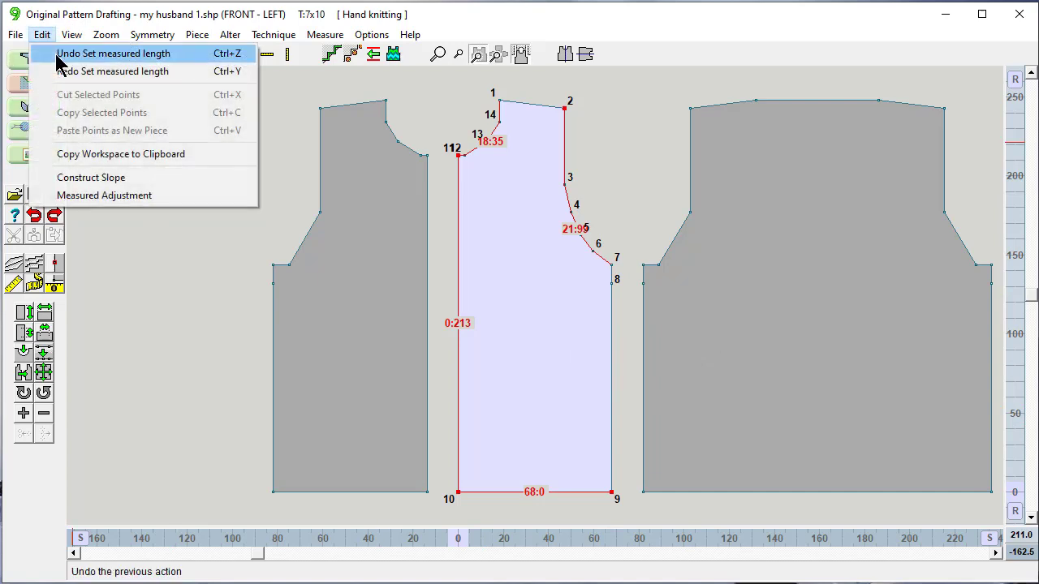
{"action": "left_click", "coordinate": [58, 53]}
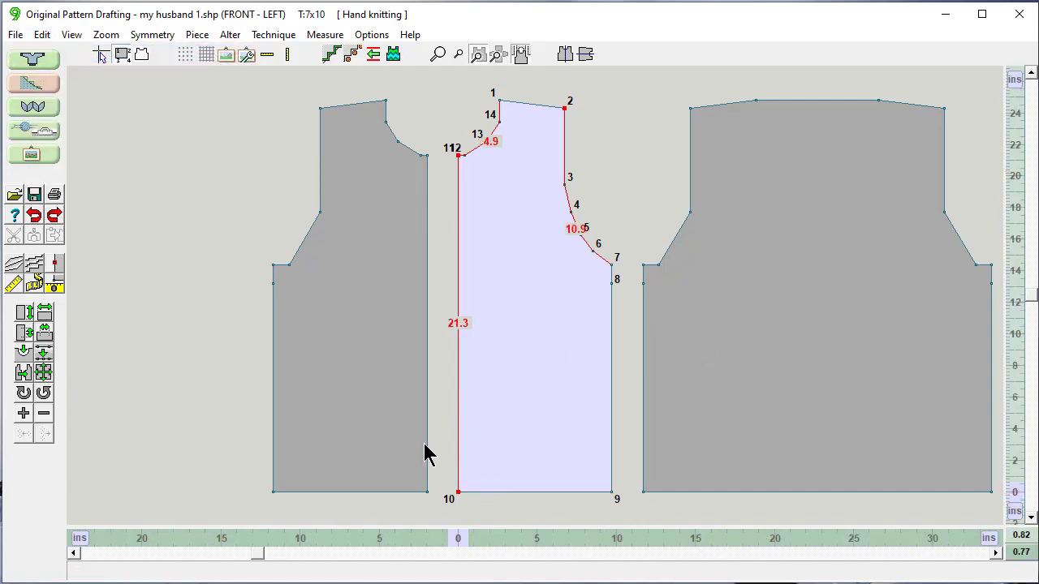
{"action": "left_click", "coordinate": [42, 35]}
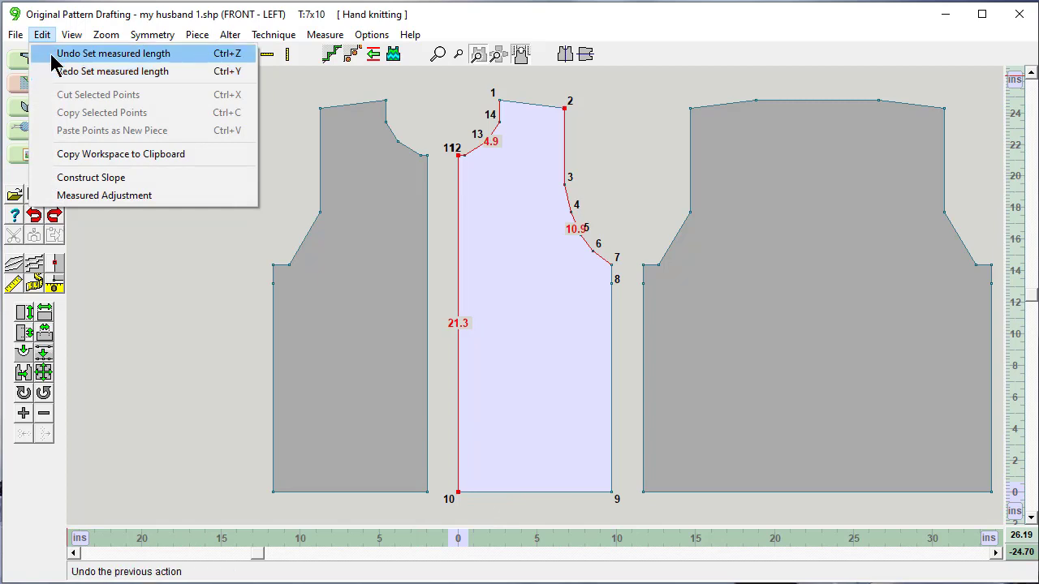
{"action": "left_click", "coordinate": [51, 56]}
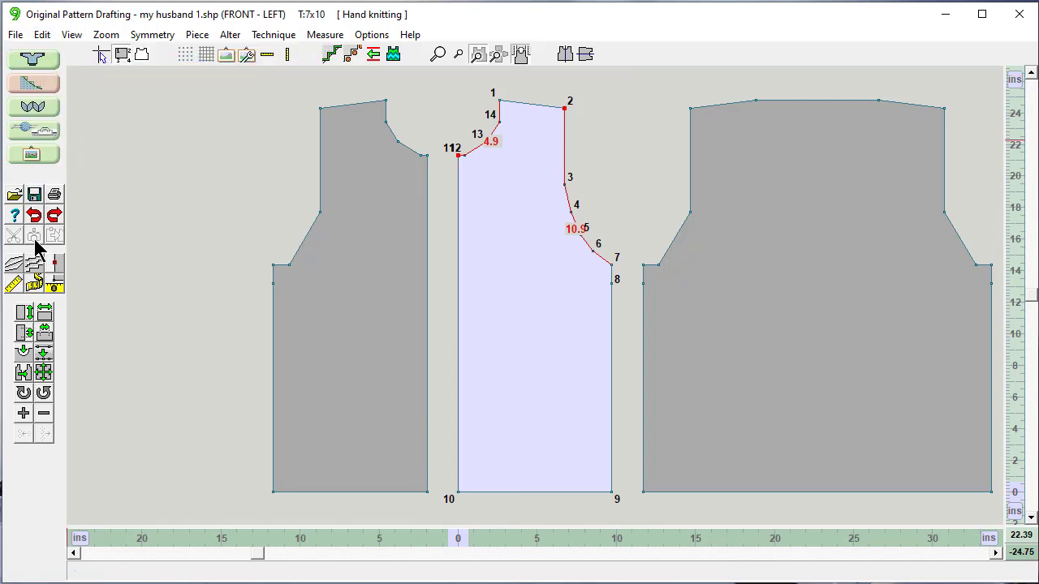
Redo the front edge, bottom edge and side seam measurements (0:213, 68:0, 0:144)
{"action": "left_click", "coordinate": [53, 215]}
{"action": "left_click", "coordinate": [53, 215]}
{"action": "left_click", "coordinate": [53, 215]}
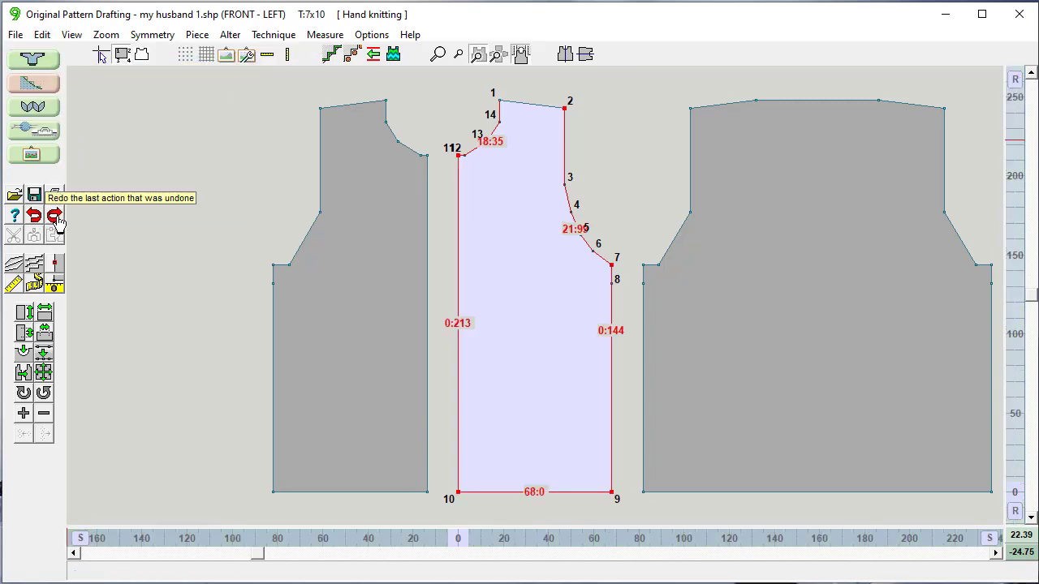
{"action": "left_click", "coordinate": [42, 35]}
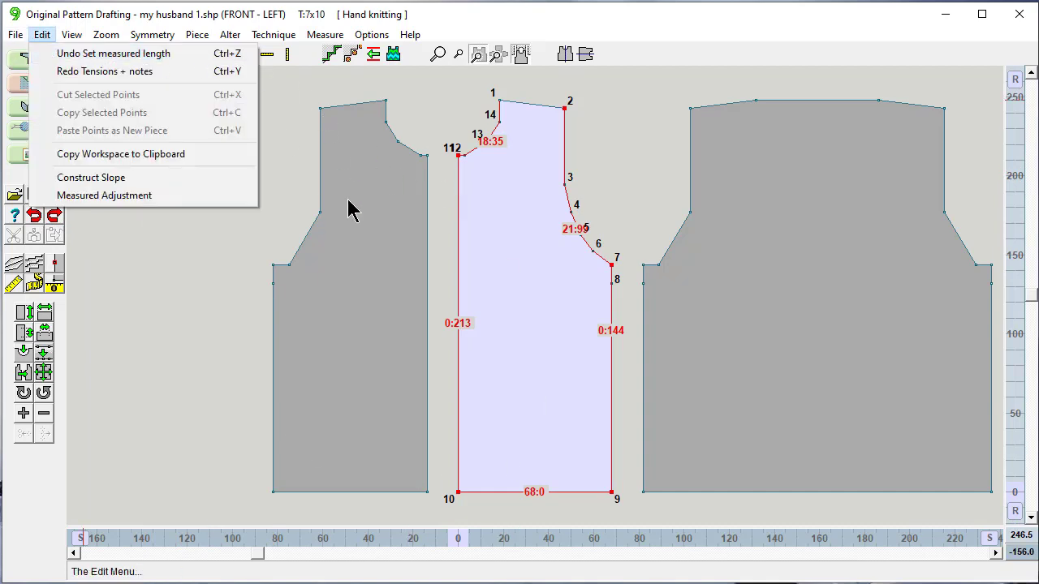
{"action": "left_click", "coordinate": [296, 176]}
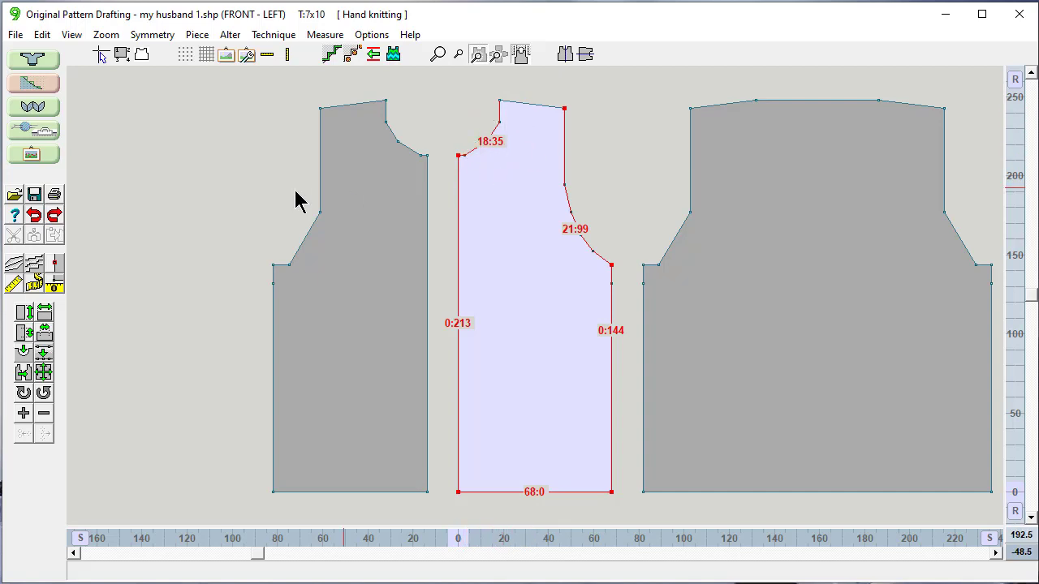
Remove the neckline and armhole measurements, fit all five pieces, and select the right sleeve
{"action": "left_click", "coordinate": [35, 283]}
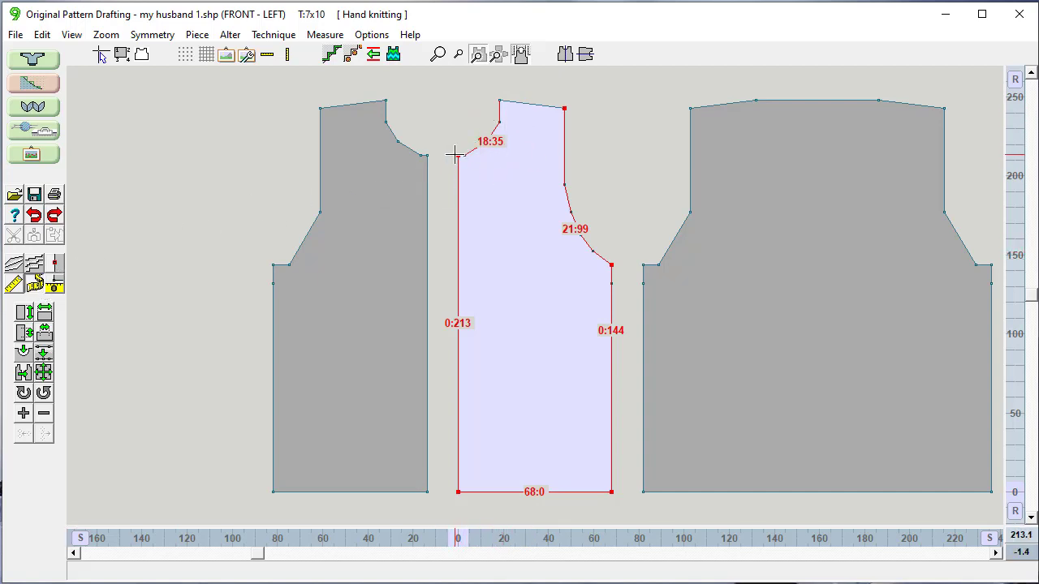
{"action": "left_click", "coordinate": [455, 154]}
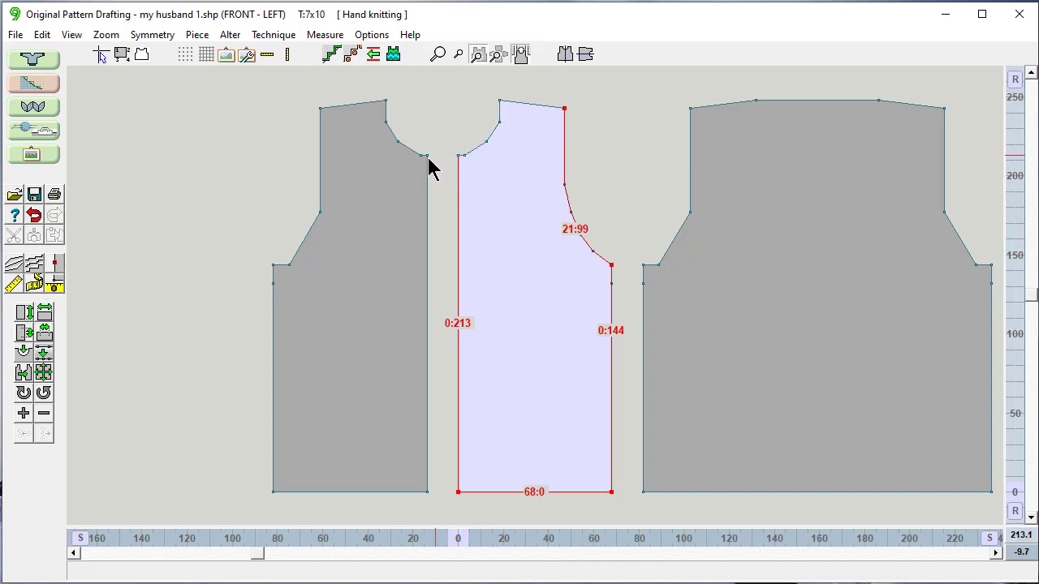
{"action": "left_click", "coordinate": [564, 105]}
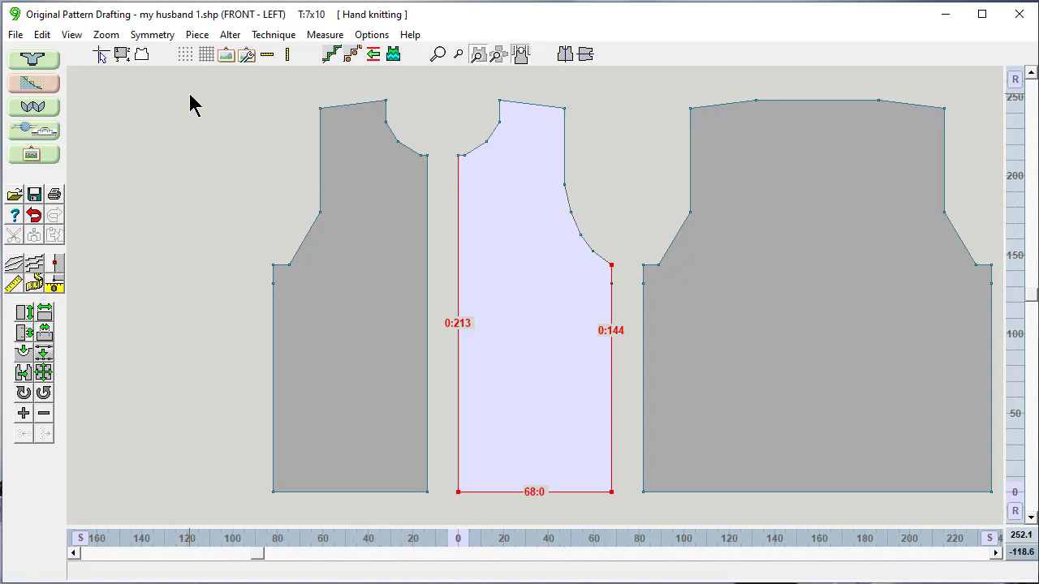
{"action": "left_click", "coordinate": [499, 56]}
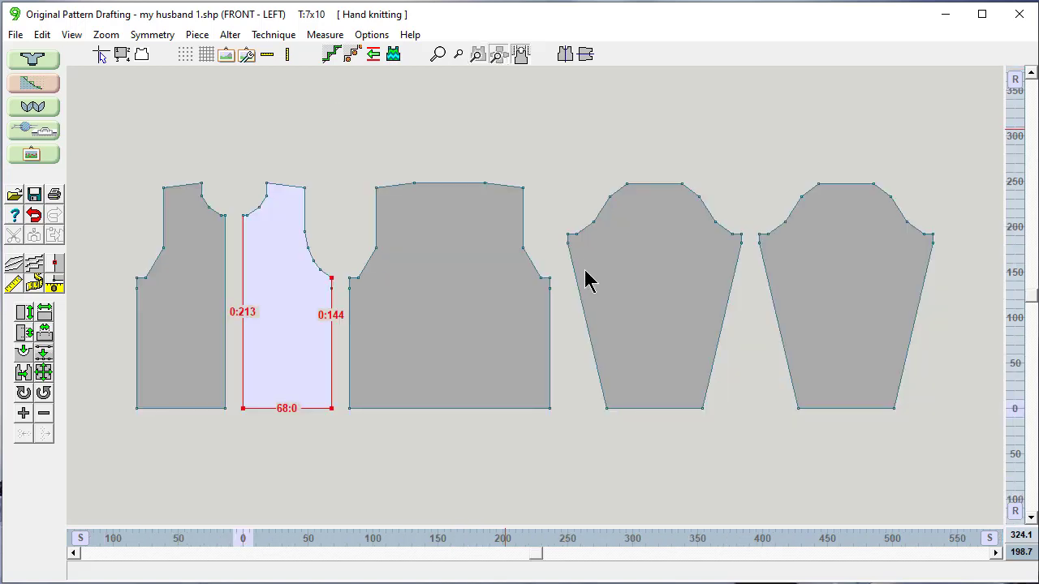
{"action": "left_click", "coordinate": [659, 313]}
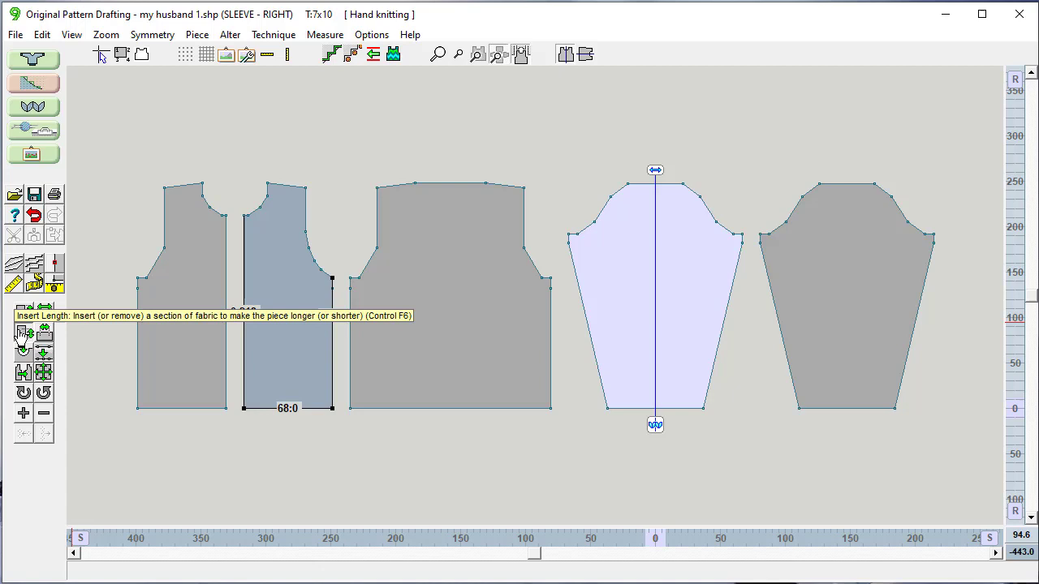
Cancel the sleeve rows prompt and switch the measurement units to inches
{"action": "left_click", "coordinate": [622, 347]}
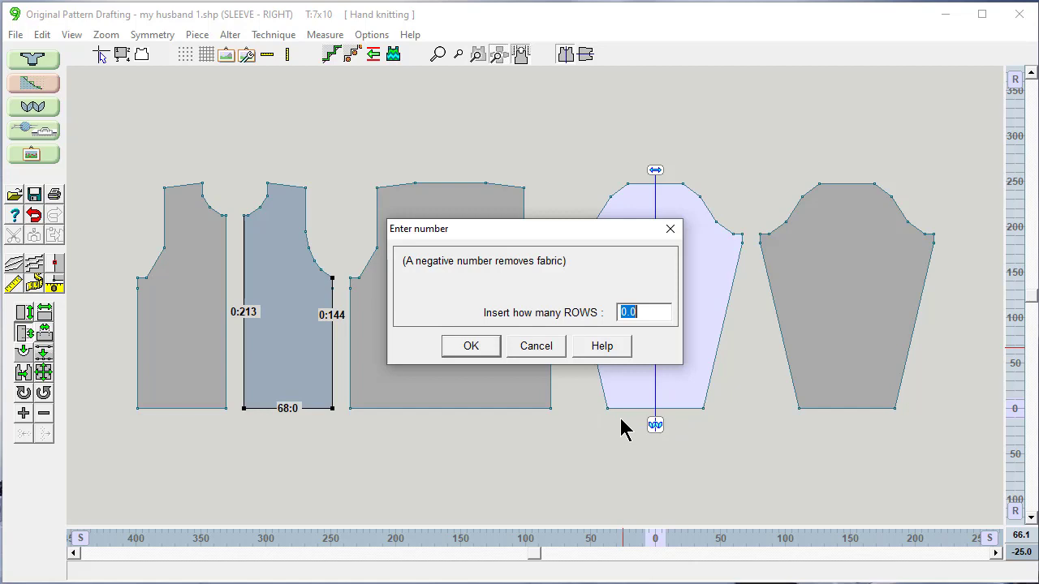
{"action": "left_click", "coordinate": [532, 347]}
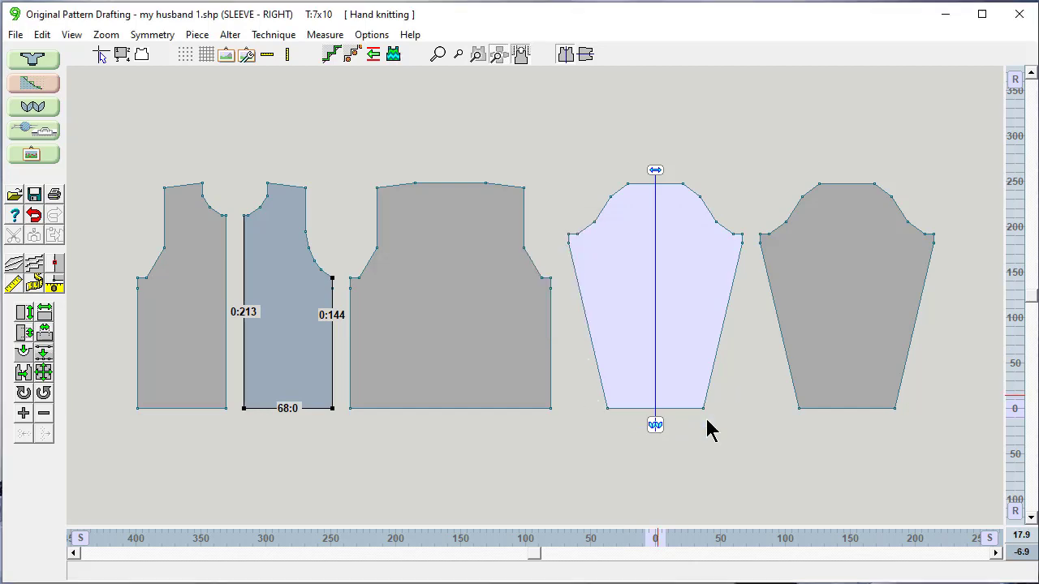
{"action": "left_click", "coordinate": [990, 540]}
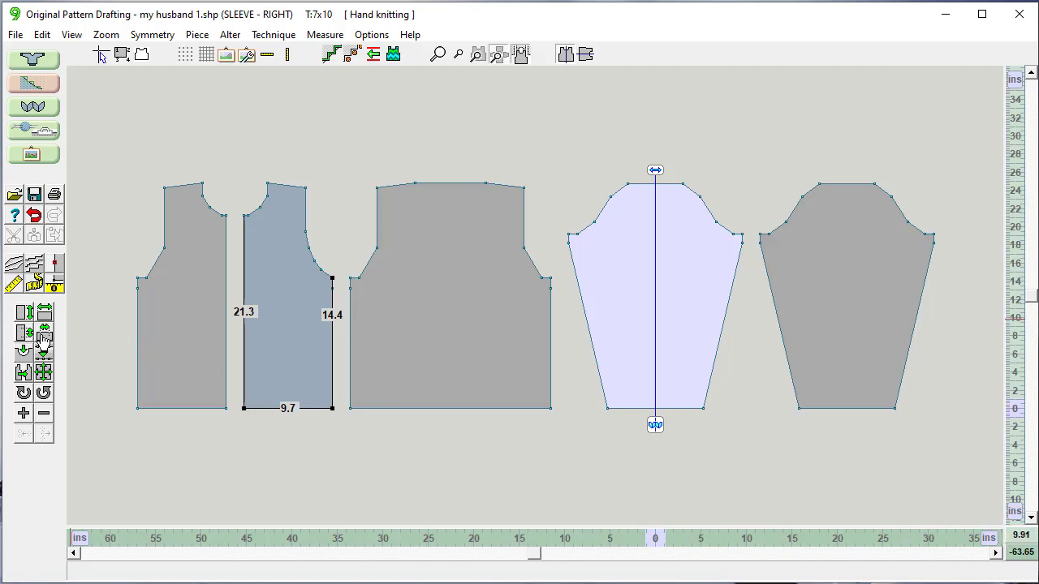
Lengthen the right sleeve by 5.0 inches, then undo the insertion
{"action": "left_click", "coordinate": [612, 318]}
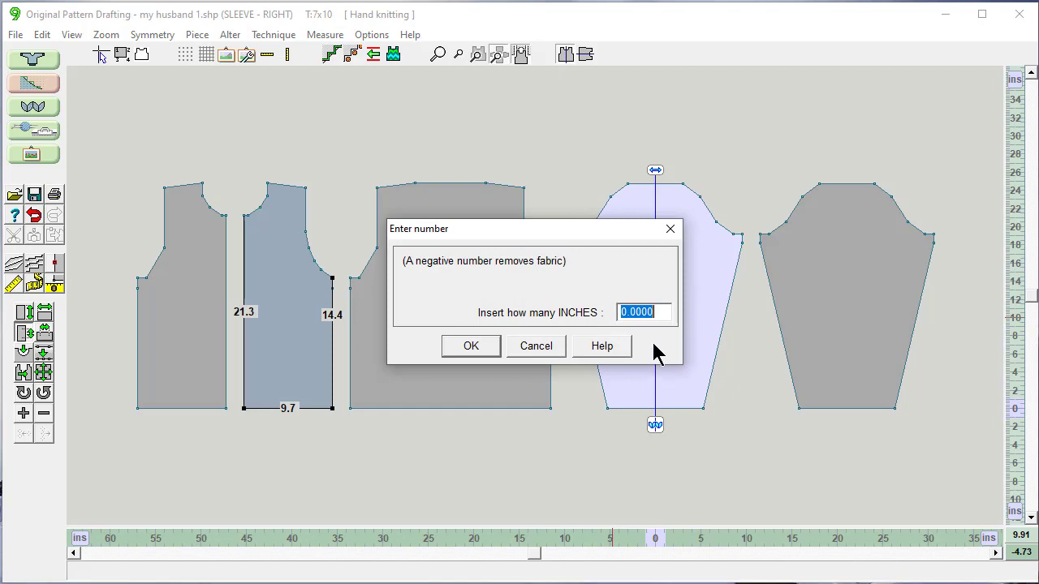
{"action": "type", "text": "5.0"}
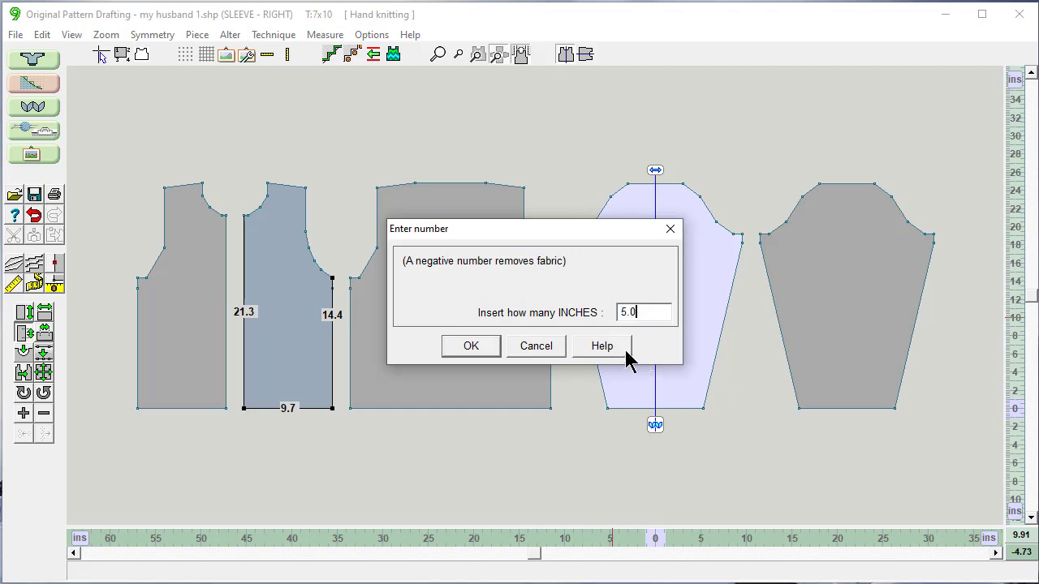
{"action": "left_click", "coordinate": [469, 349]}
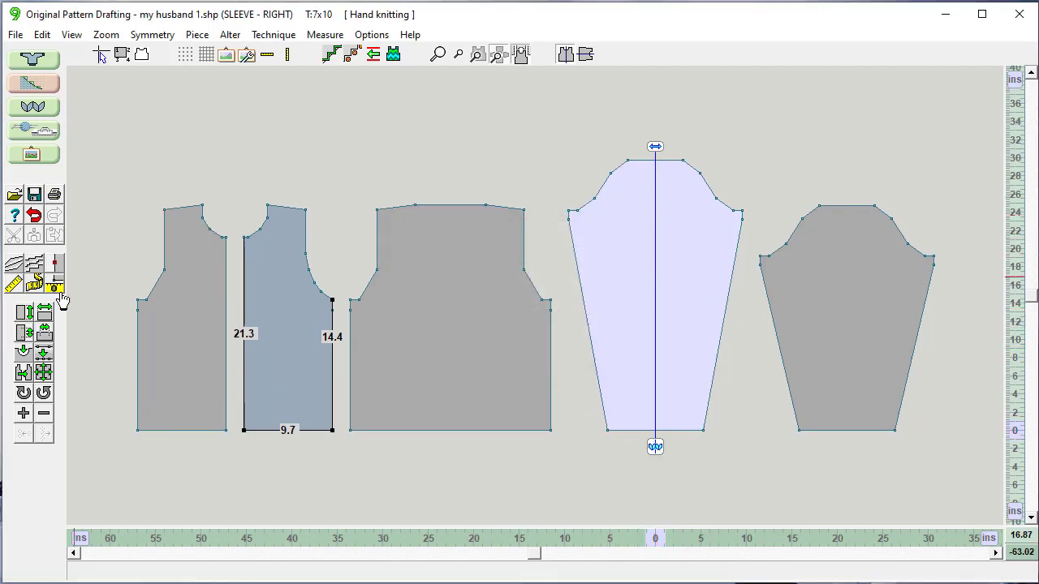
{"action": "left_click", "coordinate": [34, 215]}
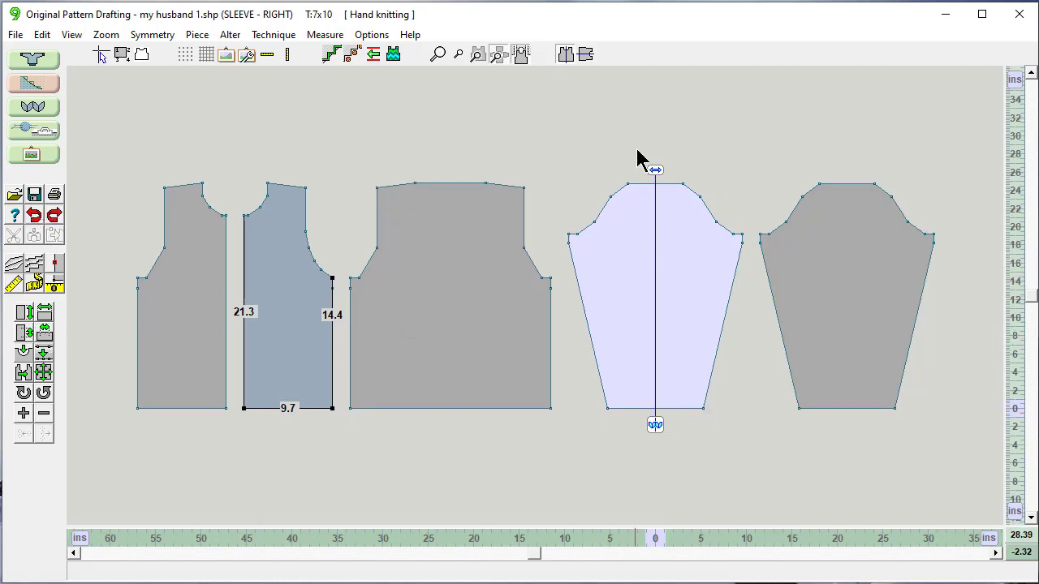
Cancel a second Insert Length prompt on the sleeve and select the right front piece
{"action": "left_click", "coordinate": [24, 333]}
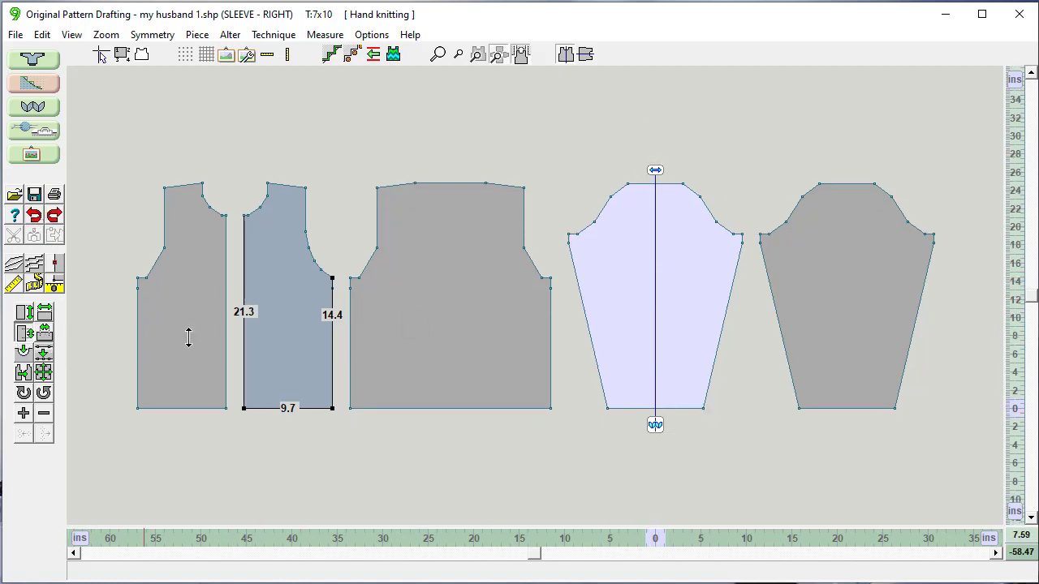
{"action": "left_click", "coordinate": [621, 322]}
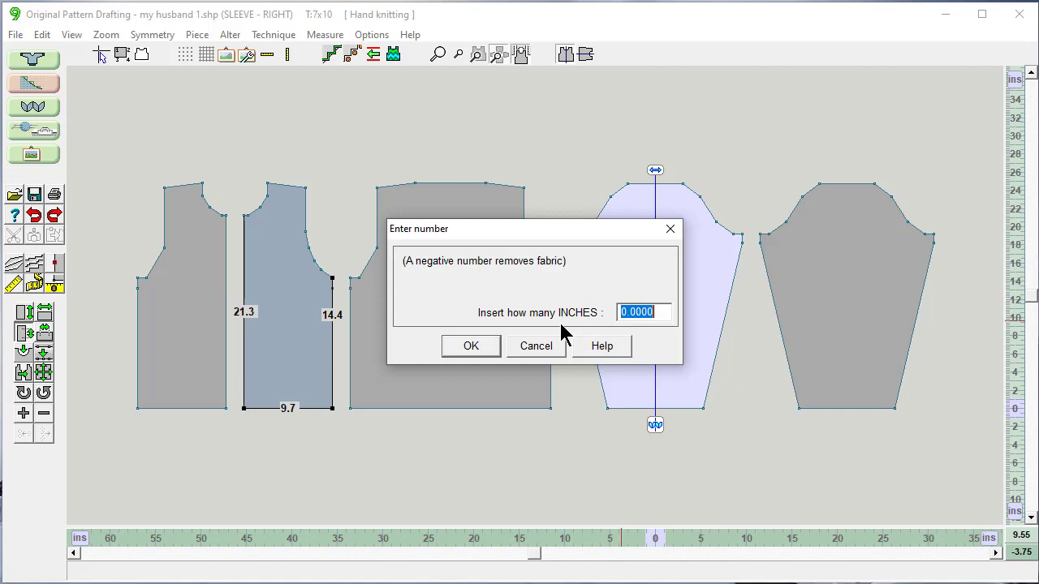
{"action": "left_click", "coordinate": [536, 351]}
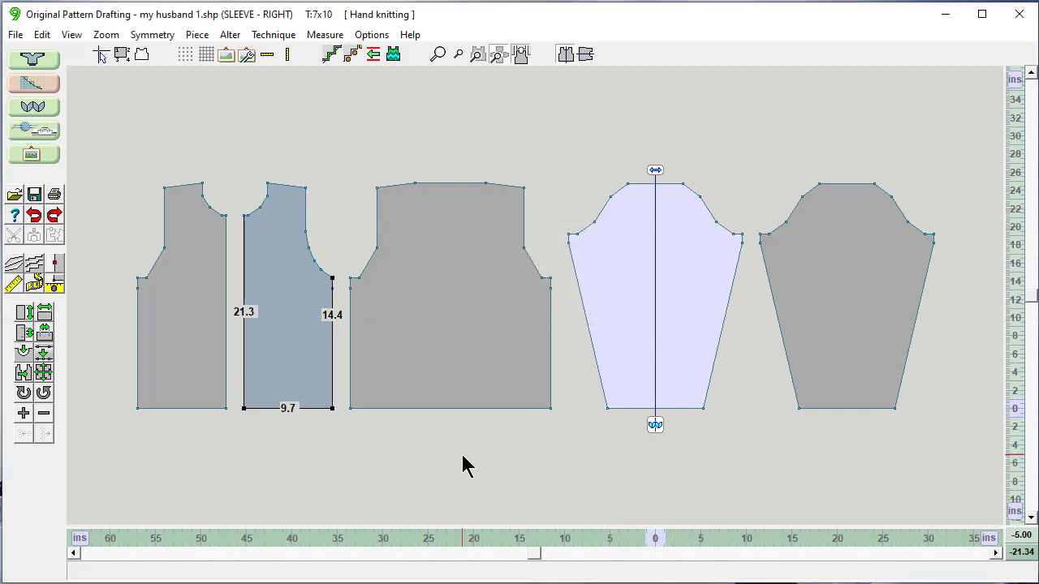
{"action": "left_click", "coordinate": [194, 331]}
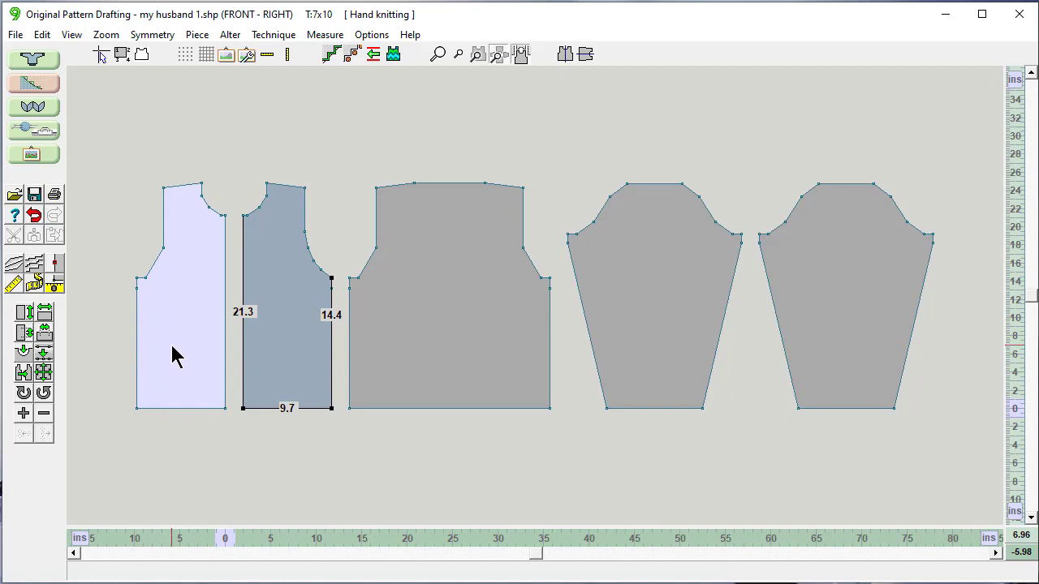
{"action": "left_click", "coordinate": [23, 373]}
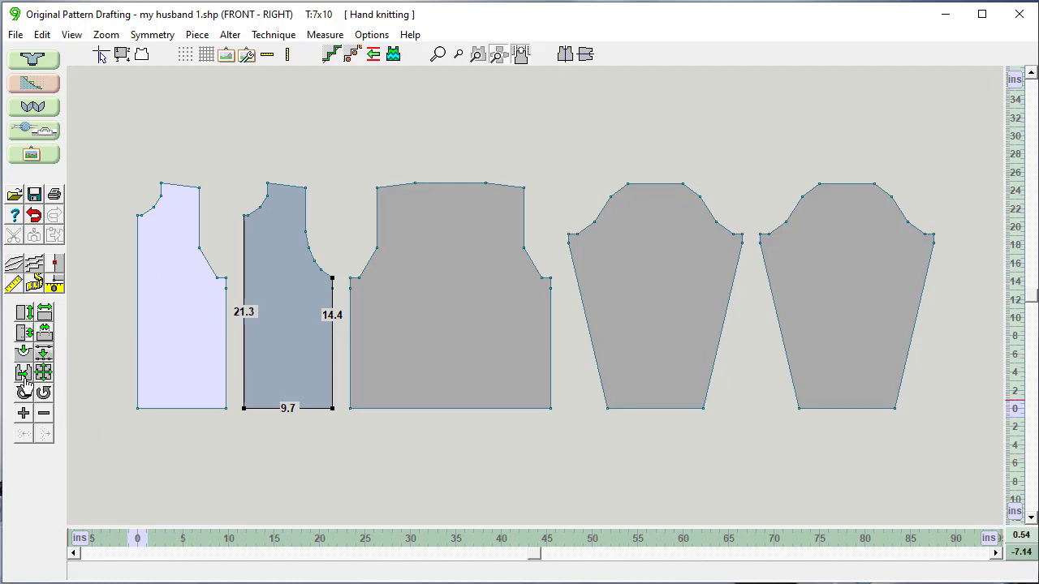
{"action": "left_click", "coordinate": [23, 377]}
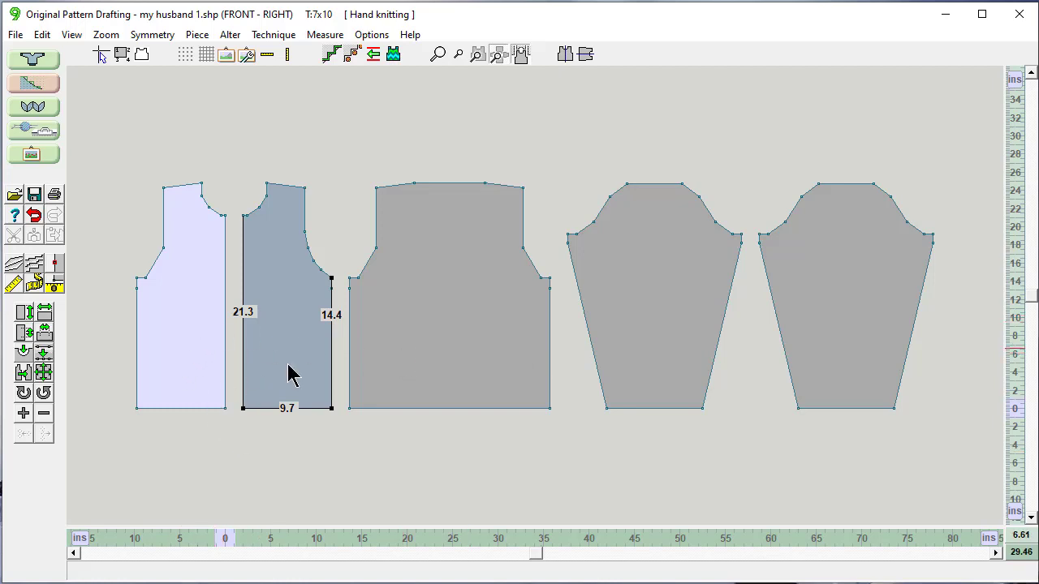
{"action": "left_click", "coordinate": [24, 393]}
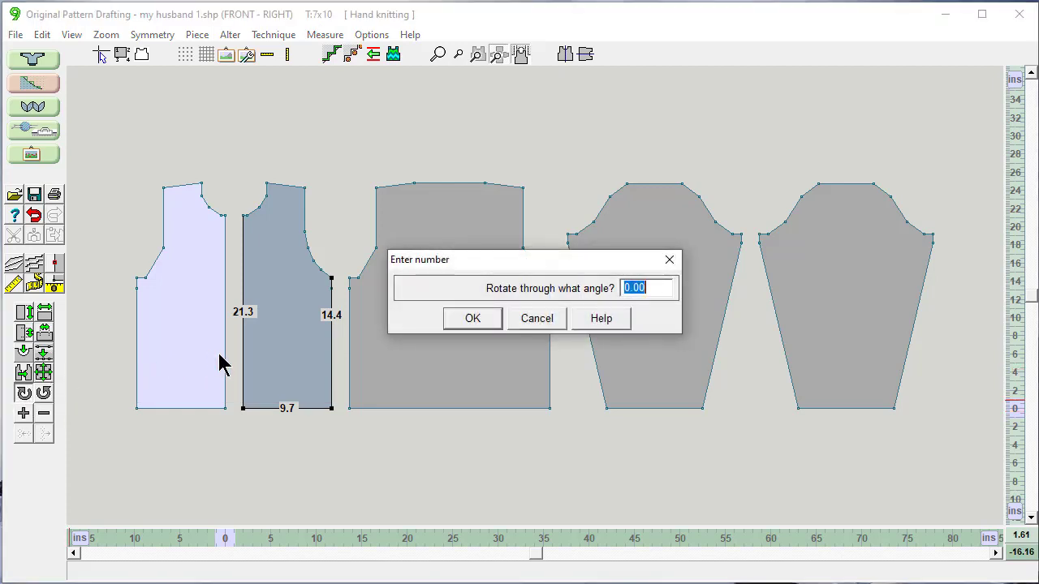
{"action": "type", "text": "90"}
{"action": "left_click", "coordinate": [473, 321]}
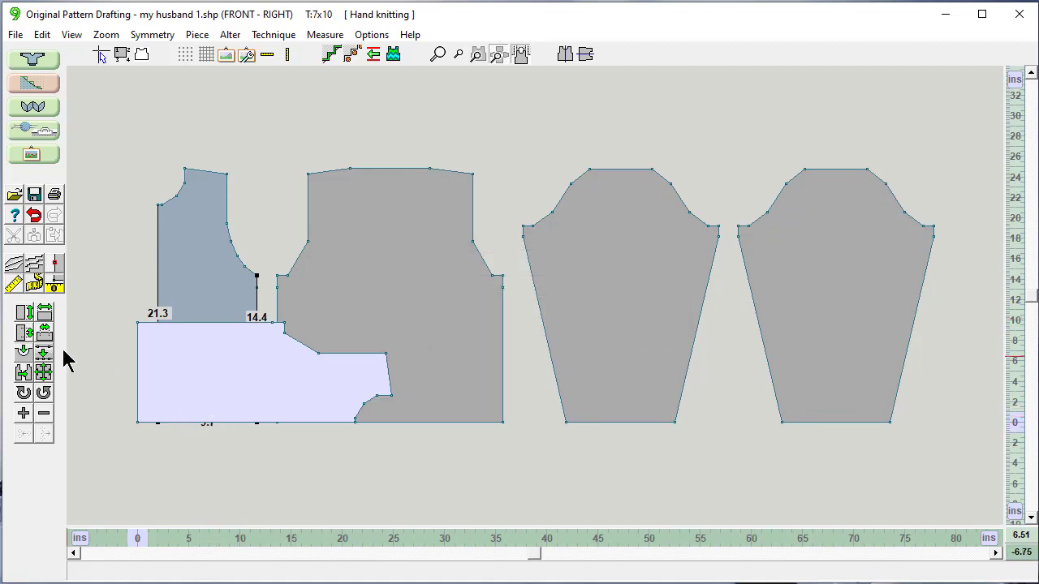
{"action": "left_click", "coordinate": [34, 215]}
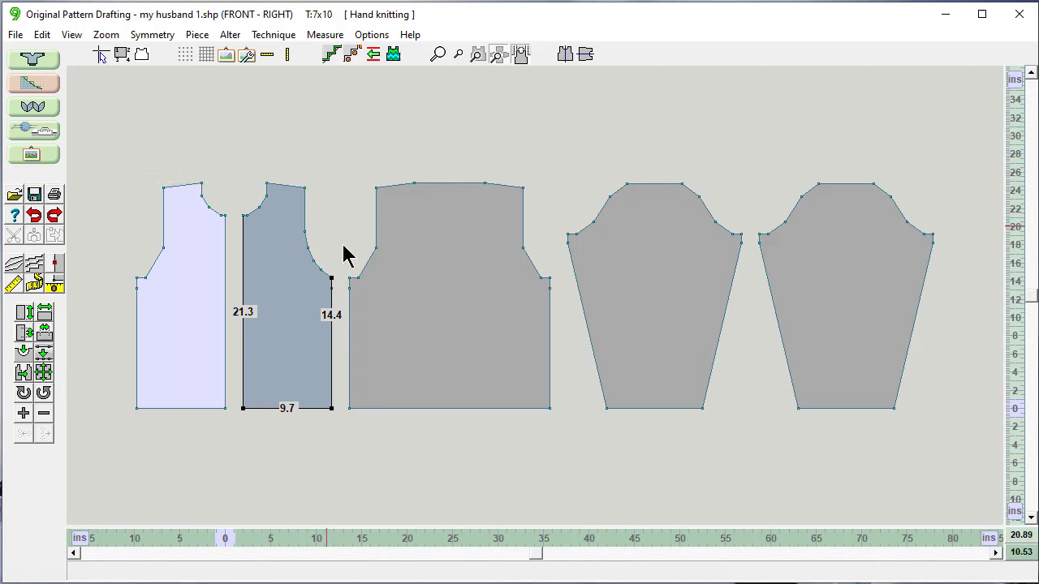
Save my husband 1.shp and go to Standard Garment Styling, discarding the fronts' drafting changes
{"action": "left_click", "coordinate": [34, 196]}
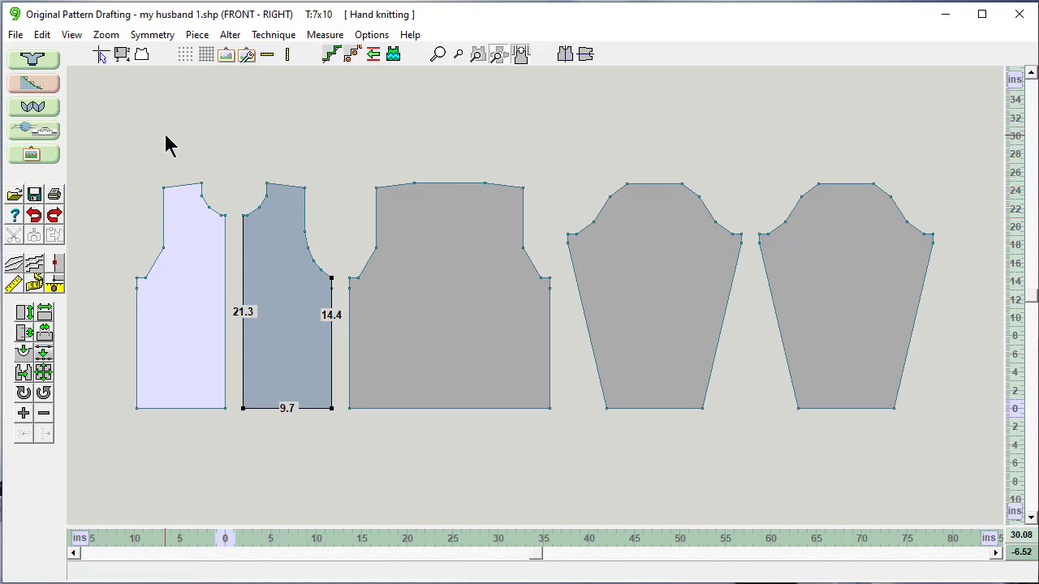
{"action": "left_click", "coordinate": [32, 62]}
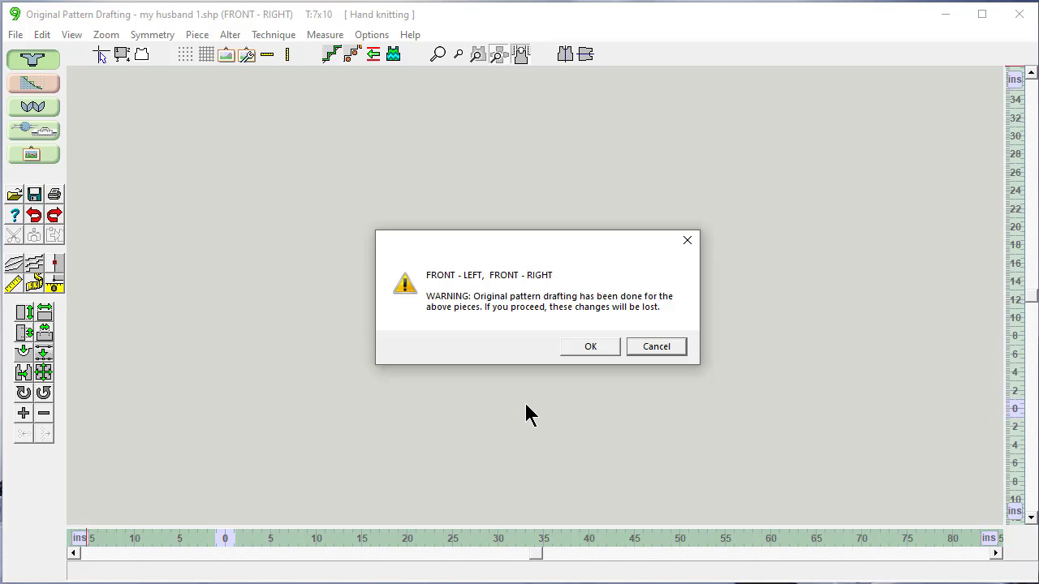
{"action": "left_click", "coordinate": [591, 348]}
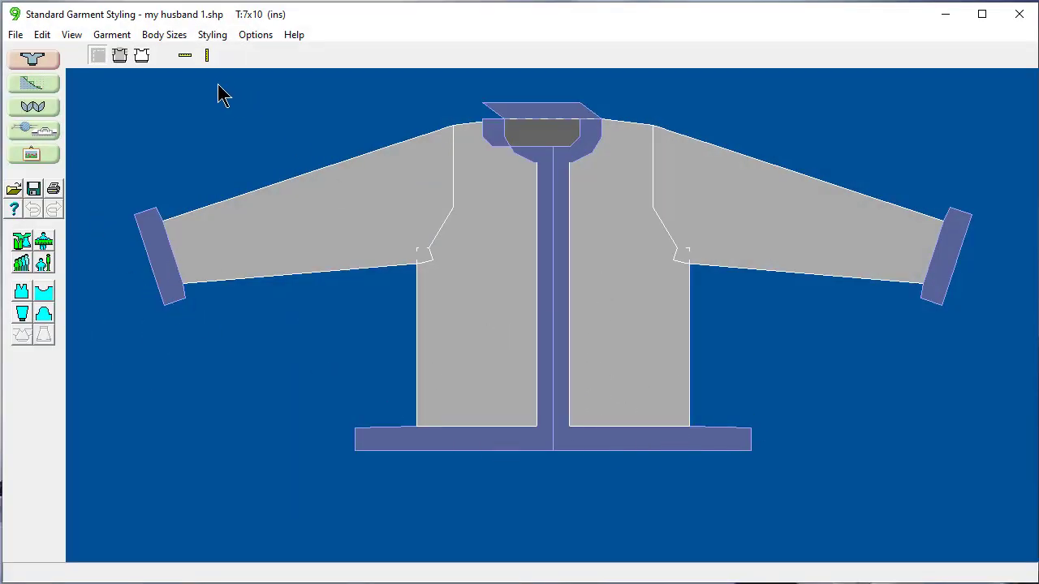
Set rib tension to 7 stitches and 10 rows per inch, save, and bring up the shape-file browser
{"action": "left_click", "coordinate": [257, 35]}
{"action": "left_click", "coordinate": [279, 94]}
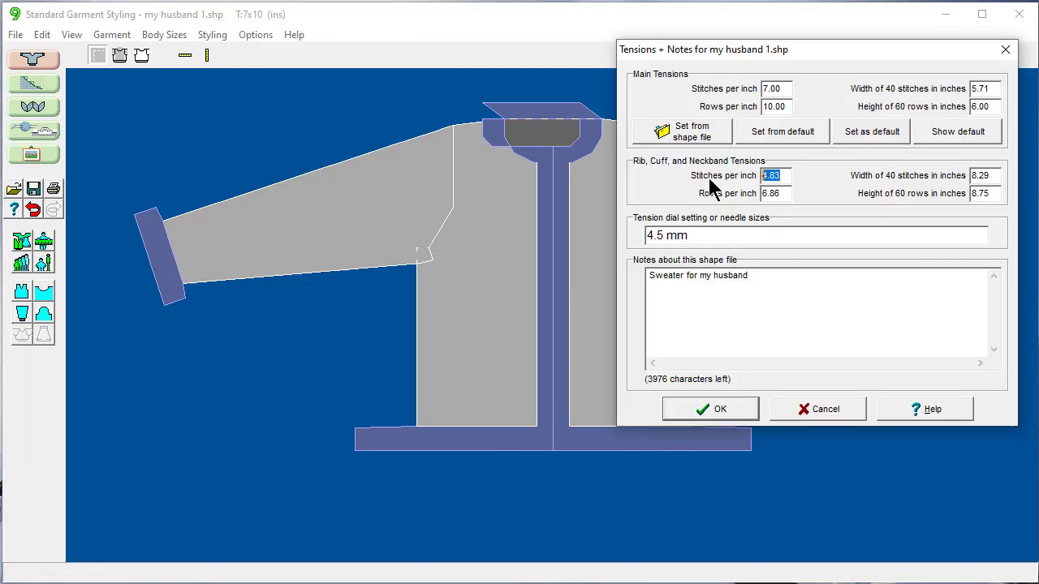
{"action": "type", "text": "7"}
{"action": "key", "text": "Tab"}
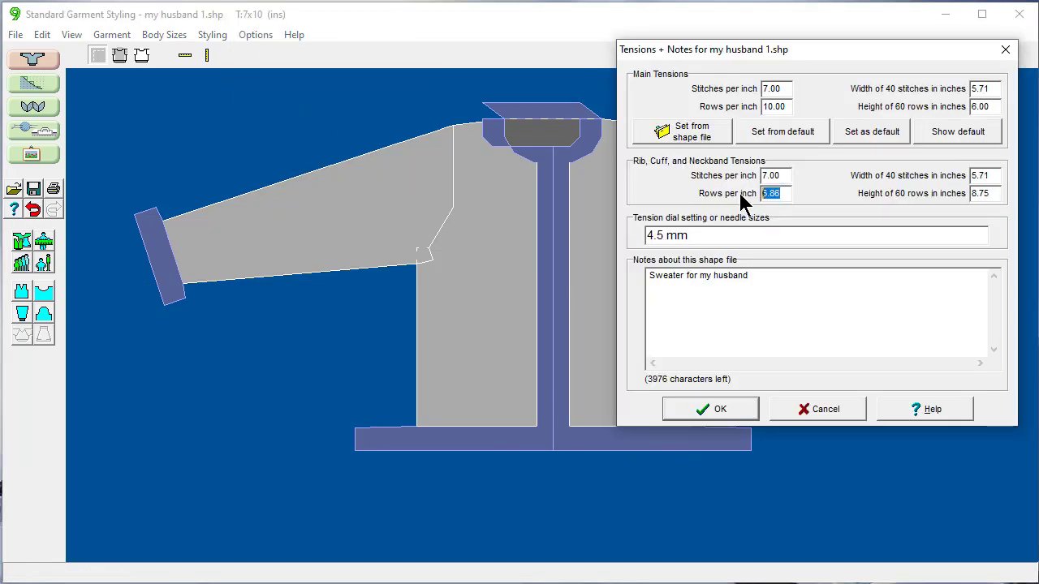
{"action": "type", "text": "10"}
{"action": "left_click", "coordinate": [718, 410]}
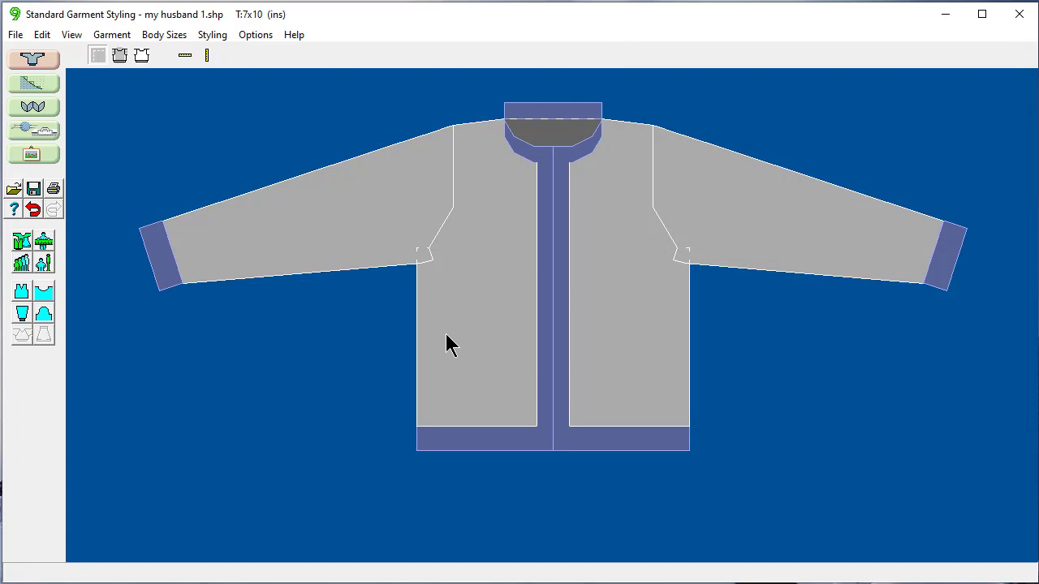
{"action": "left_click", "coordinate": [34, 192]}
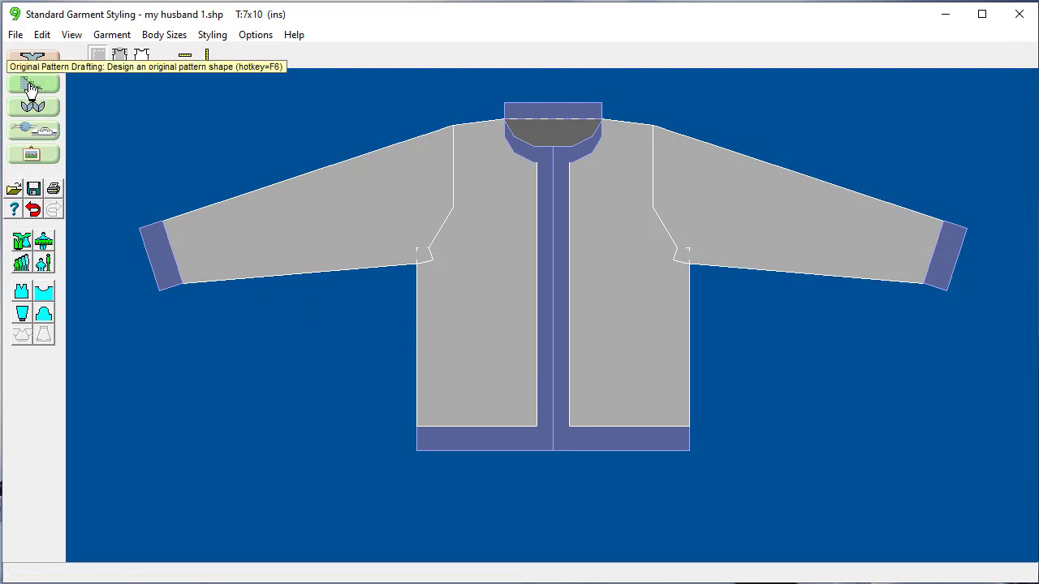
{"action": "left_click", "coordinate": [13, 191]}
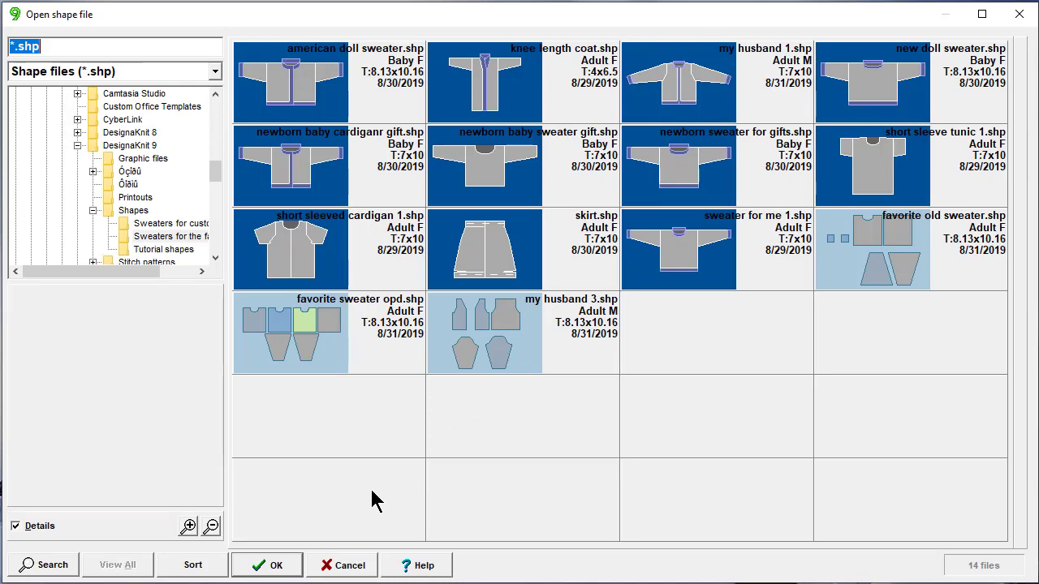
Close the shape-file browser unopened and request Original Pattern Drafting, prompting a save warning
{"action": "left_click", "coordinate": [348, 565]}
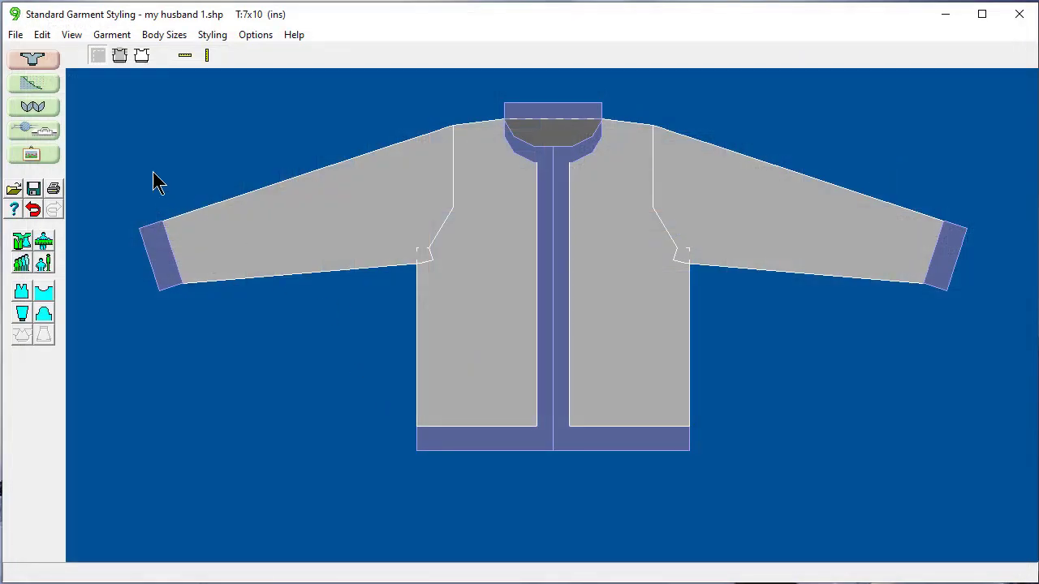
{"action": "left_click", "coordinate": [33, 85]}
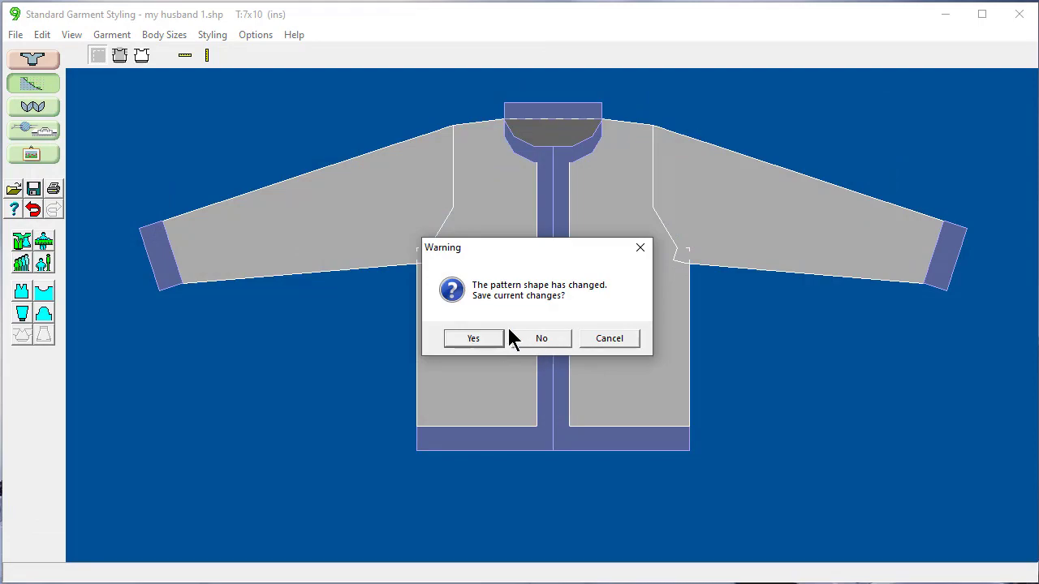